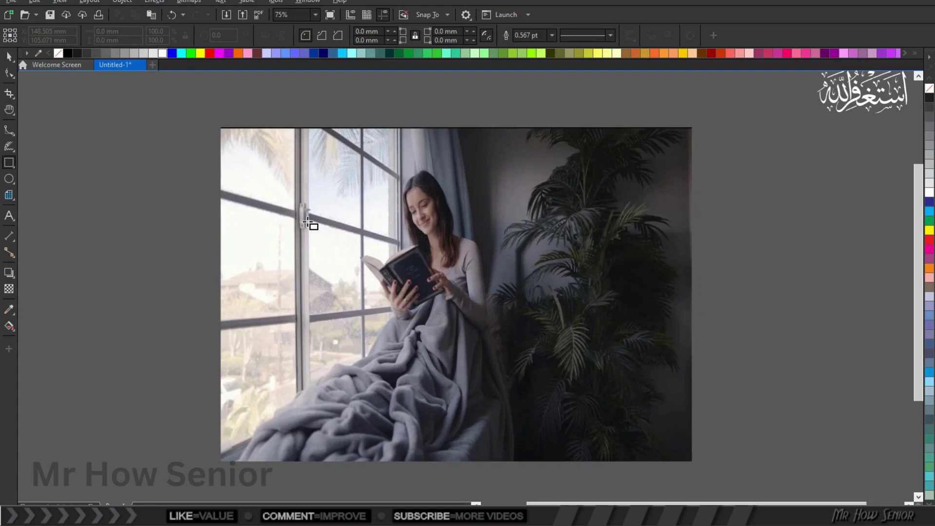
- Draw a rectangle about 36 × 58 mm over the window pane just right of the handle and convert it to curves
{"action": "left_click_drag", "start_coordinate": [308, 222], "coordinate": [364, 313]}
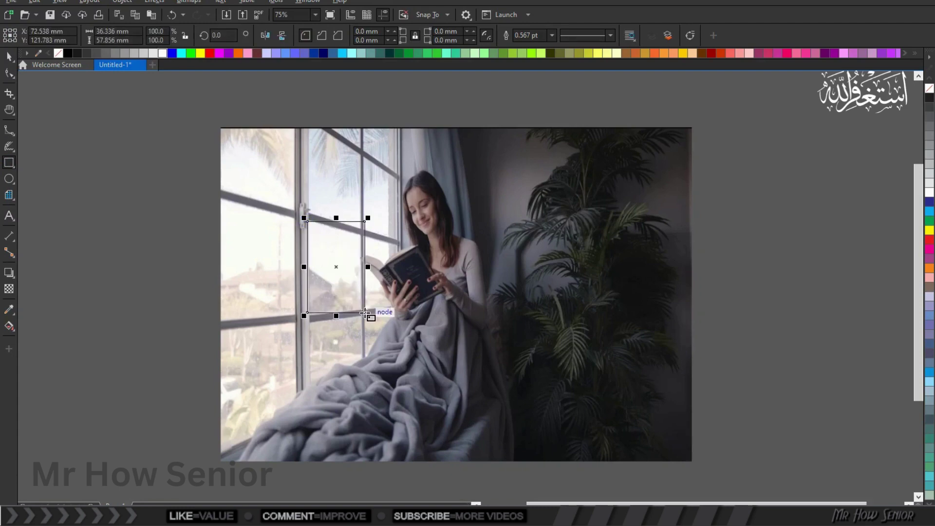
{"action": "key", "text": "ctrl+q"}
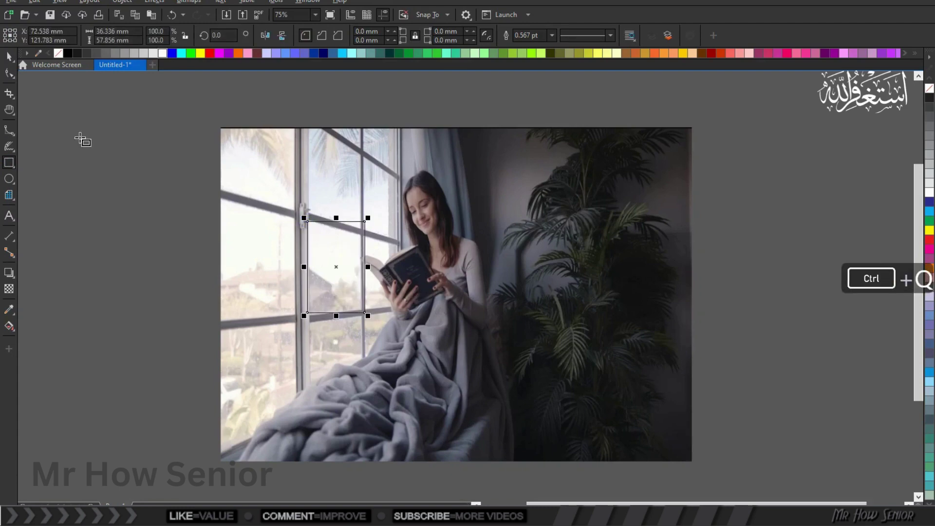
{"action": "left_click", "coordinate": [9, 58]}
{"action": "left_click", "coordinate": [77, 129]}
- Reshape the rectangle's four corner nodes to fit the slanted edges of the pane beside the window handle
{"action": "double_click", "coordinate": [321, 256]}
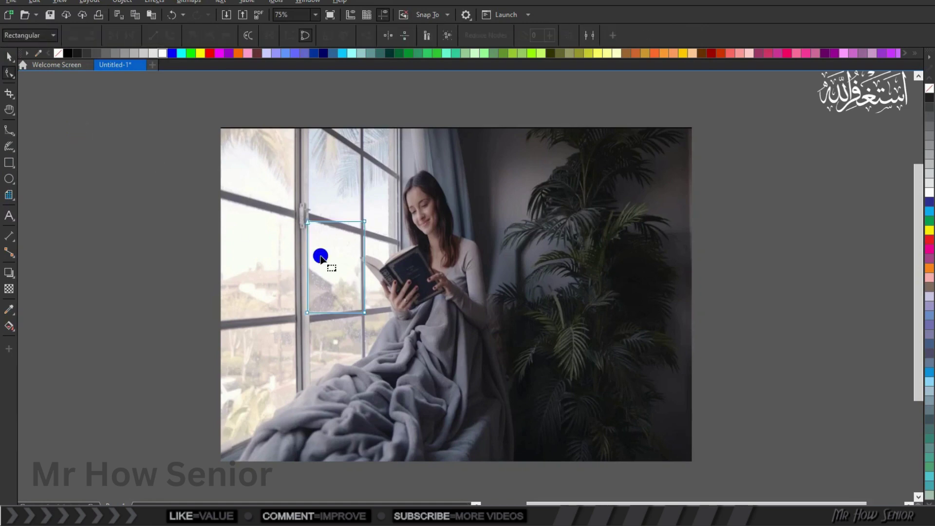
{"action": "scroll", "coordinate": [321, 256], "scroll_direction": "up", "scroll_amount": 2}
{"action": "scroll", "coordinate": [320, 258], "scroll_direction": "down", "scroll_amount": 1}
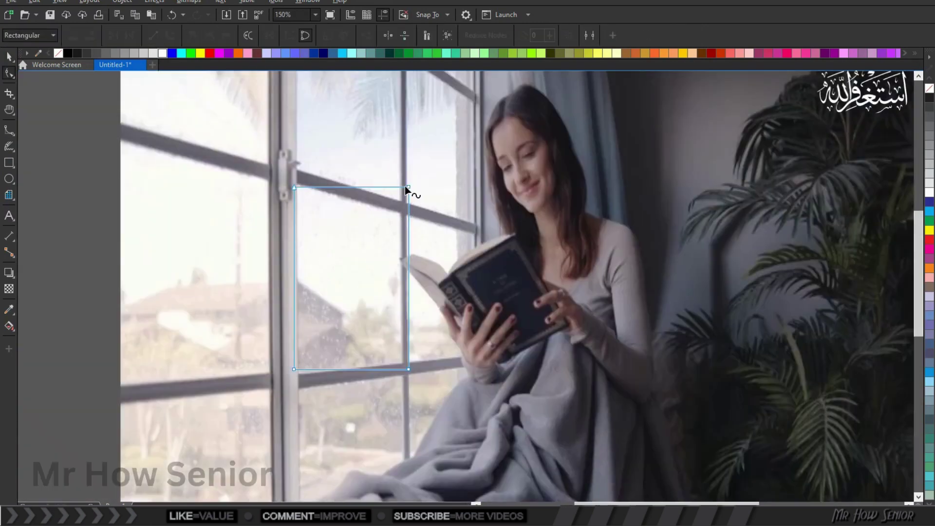
{"action": "left_click_drag", "start_coordinate": [406, 186], "coordinate": [392, 213]}
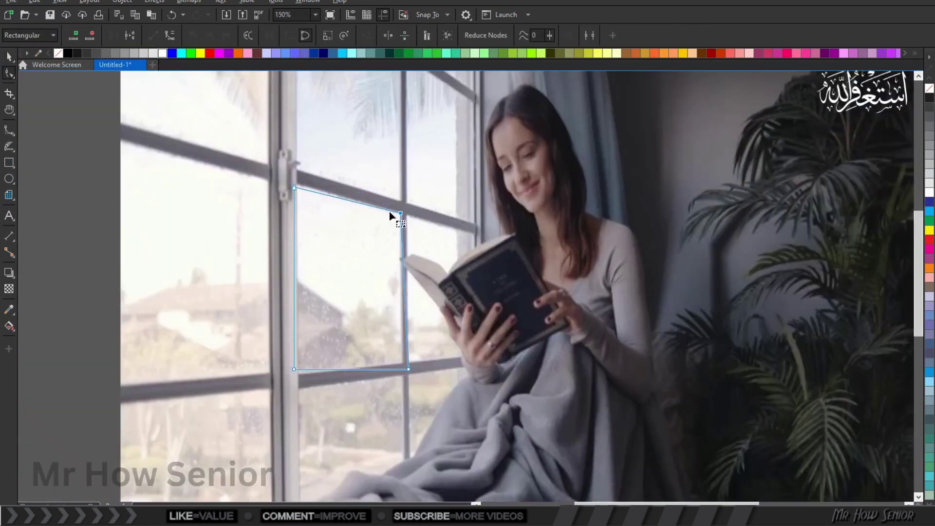
{"action": "left_click", "coordinate": [295, 189]}
{"action": "left_click_drag", "start_coordinate": [299, 187], "coordinate": [295, 187]}
{"action": "left_click_drag", "start_coordinate": [293, 370], "coordinate": [300, 375]}
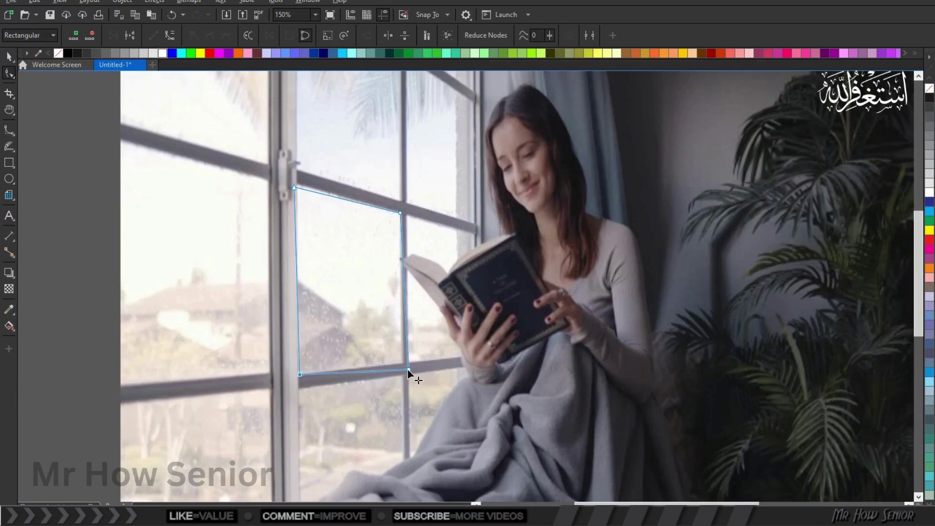
{"action": "left_click_drag", "start_coordinate": [408, 369], "coordinate": [402, 362]}
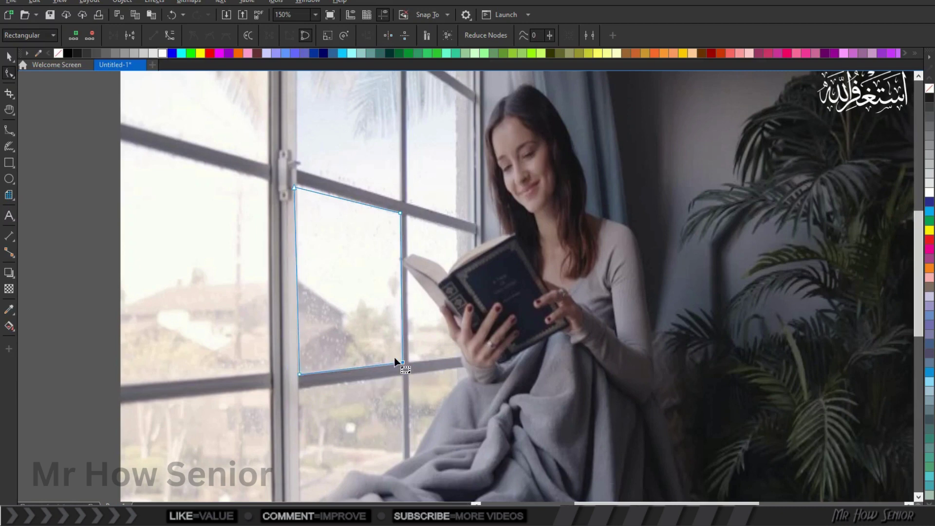
{"action": "scroll", "coordinate": [295, 187], "scroll_direction": "up", "scroll_amount": 4}
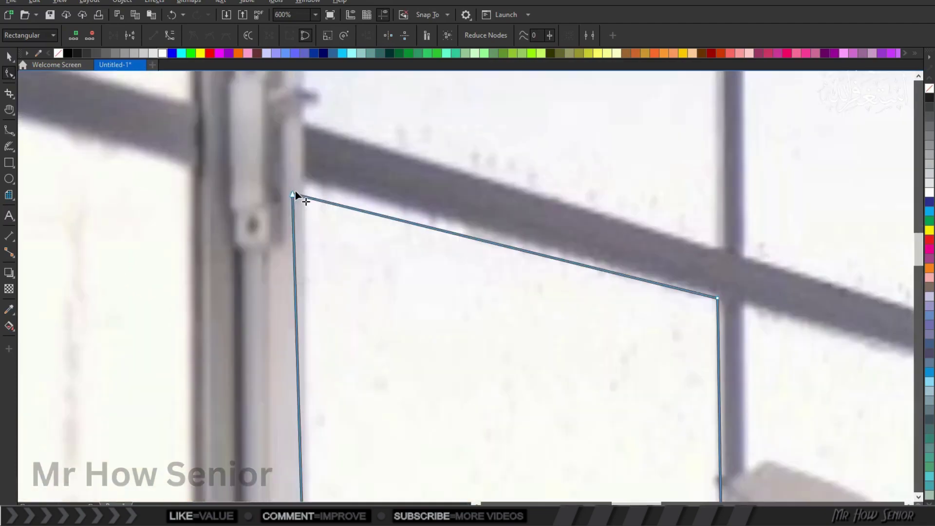
{"action": "left_click_drag", "start_coordinate": [296, 192], "coordinate": [306, 185]}
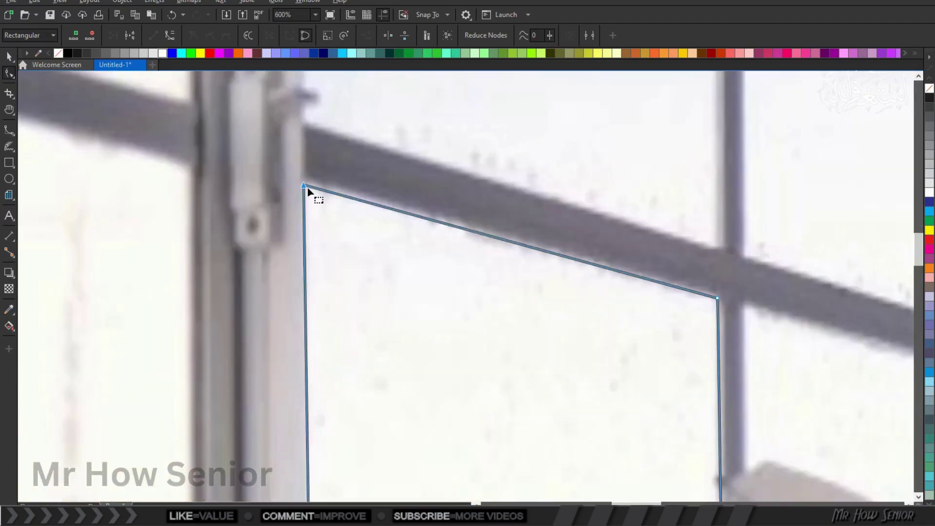
{"action": "scroll", "coordinate": [306, 191], "scroll_direction": "down", "scroll_amount": 4}
- Duplicate the fitted pane outline and place the copy over the large pane left of the window handle
{"action": "left_click", "coordinate": [9, 56]}
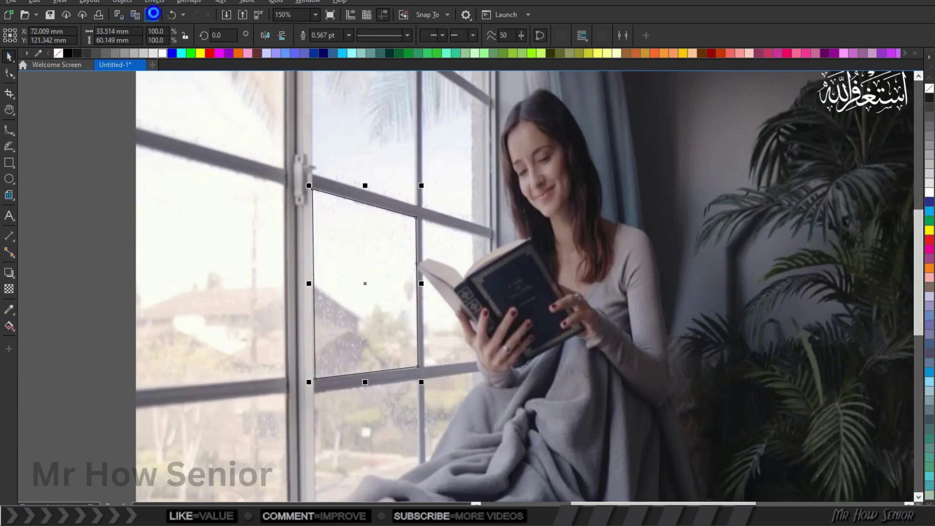
{"action": "left_click", "coordinate": [152, 14]}
{"action": "left_click_drag", "start_coordinate": [361, 284], "coordinate": [215, 273]}
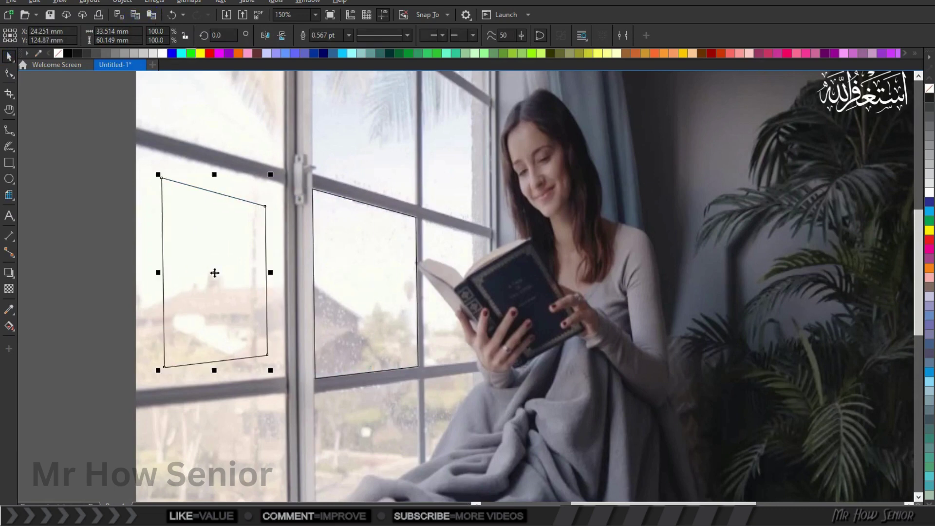
- Move the copy's four corner nodes to the corners of the large pane at the photo's left edge
{"action": "key", "text": "F10"}
{"action": "left_click_drag", "start_coordinate": [263, 206], "coordinate": [284, 184]}
{"action": "left_click_drag", "start_coordinate": [162, 179], "coordinate": [136, 146]}
{"action": "left_click_drag", "start_coordinate": [267, 356], "coordinate": [286, 376]}
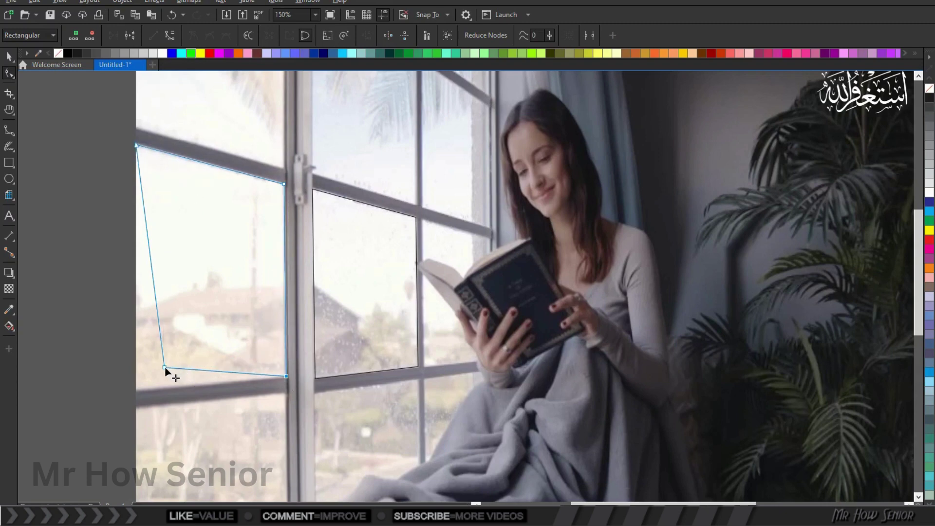
{"action": "left_click_drag", "start_coordinate": [165, 367], "coordinate": [136, 391]}
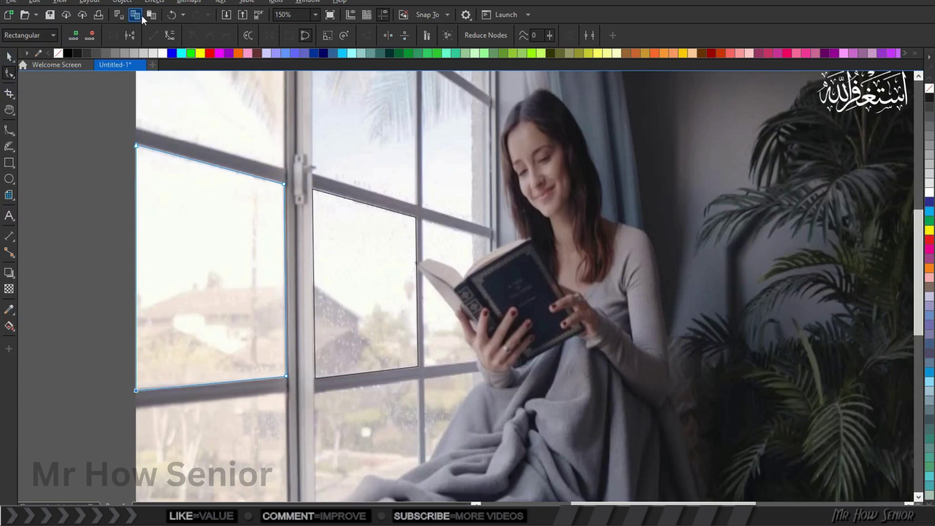
- Duplicate the outline of the pane right of the handle and place the copy over the pane beside the woman's face
{"action": "left_click", "coordinate": [317, 255]}
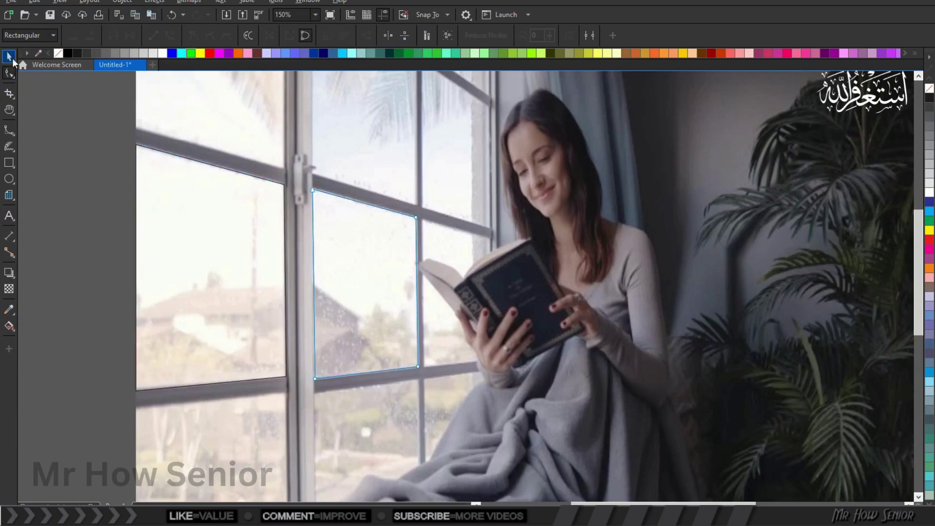
{"action": "left_click", "coordinate": [10, 58]}
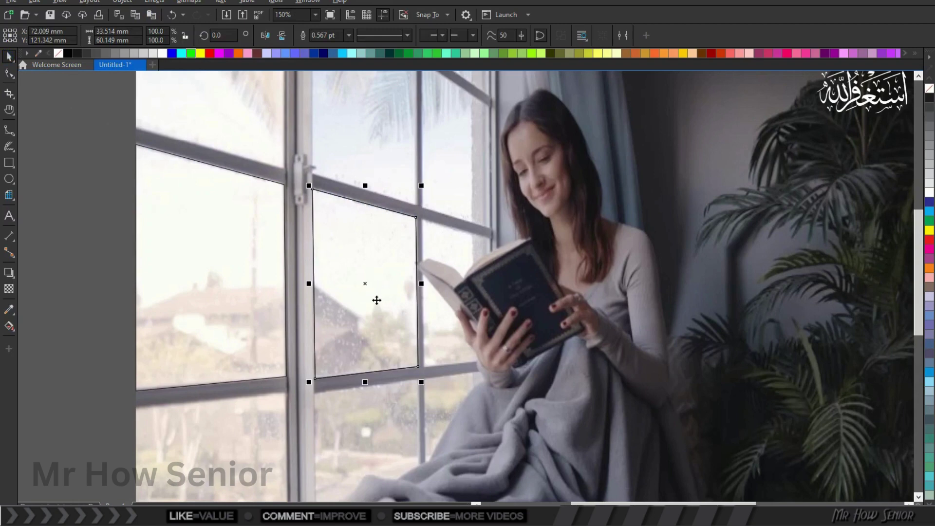
{"action": "scroll", "coordinate": [373, 296], "scroll_direction": "down", "scroll_amount": 2}
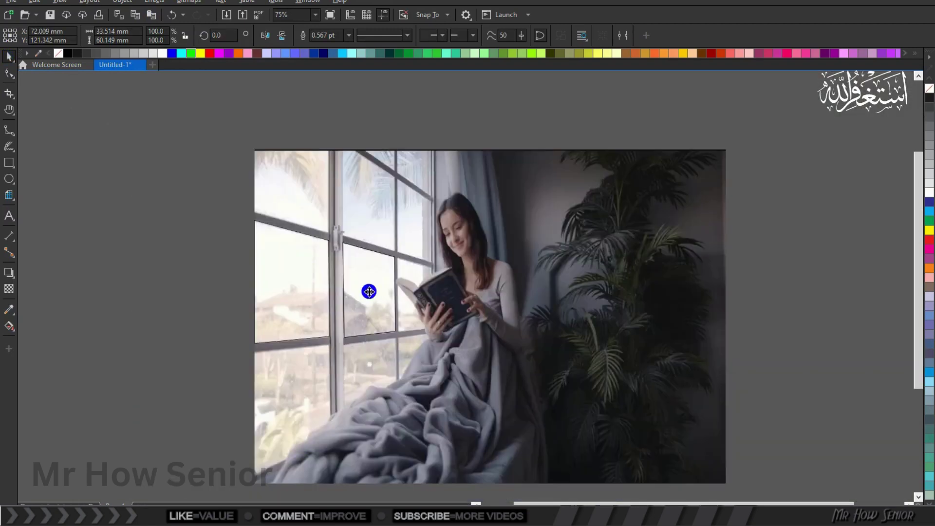
{"action": "left_click_drag", "start_coordinate": [373, 296], "coordinate": [412, 228]}
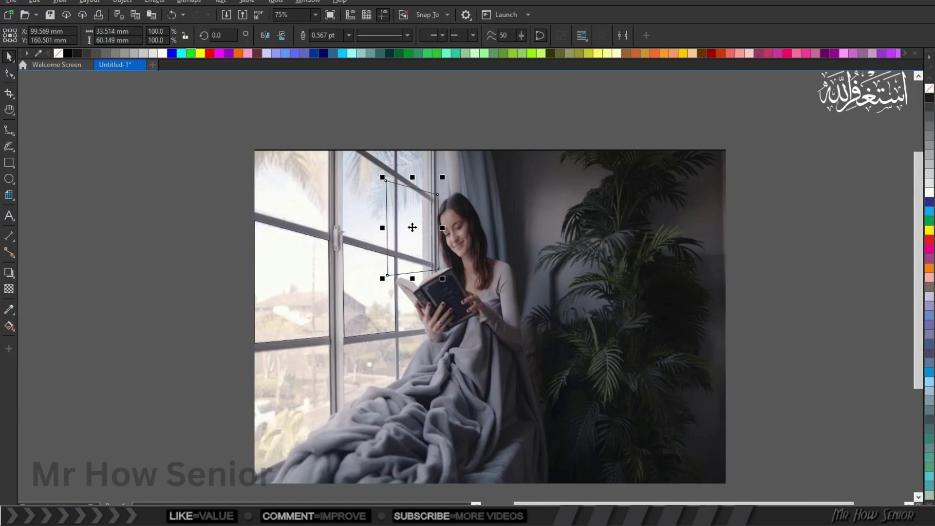
{"action": "scroll", "coordinate": [412, 228], "scroll_direction": "up", "scroll_amount": 2}
- Fit the copy's four corner nodes to the pane beside the woman's face, making it about 23 × 53 mm
{"action": "double_click", "coordinate": [412, 225]}
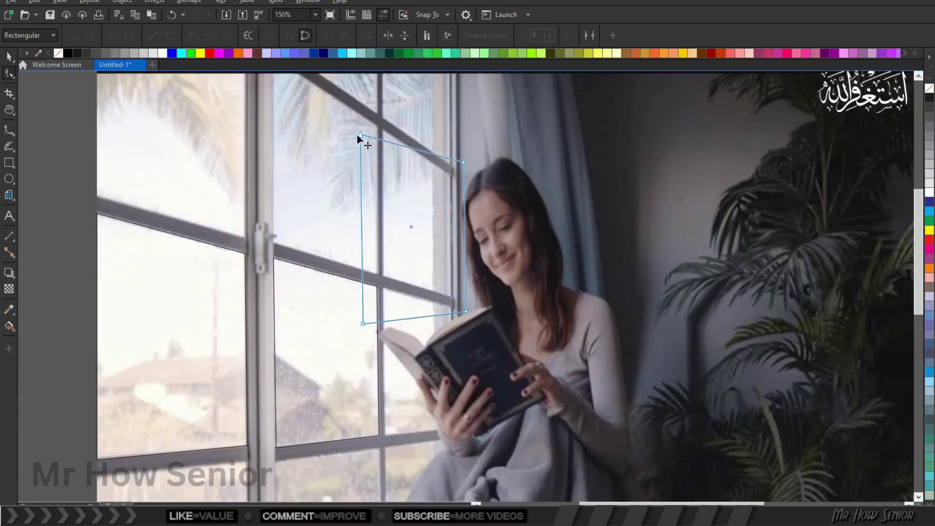
{"action": "left_click_drag", "start_coordinate": [356, 133], "coordinate": [382, 129]}
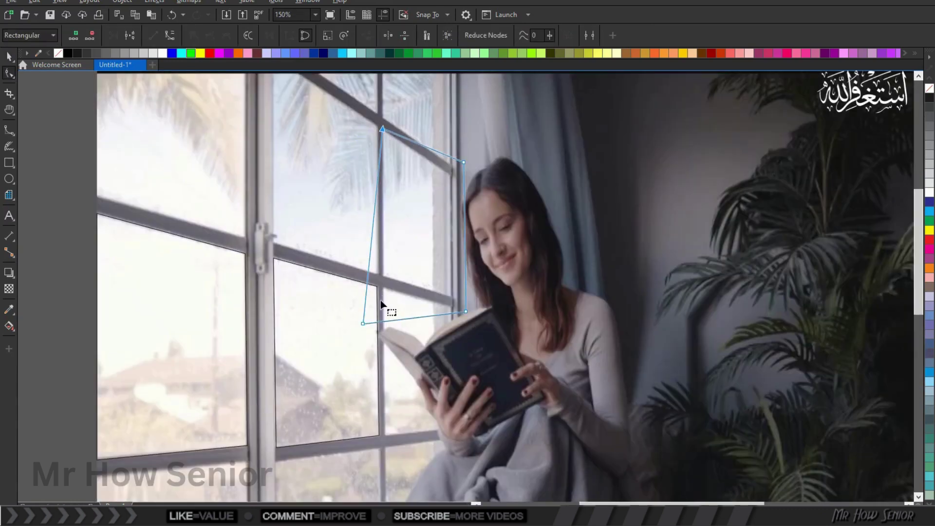
{"action": "left_click_drag", "start_coordinate": [364, 323], "coordinate": [382, 274]}
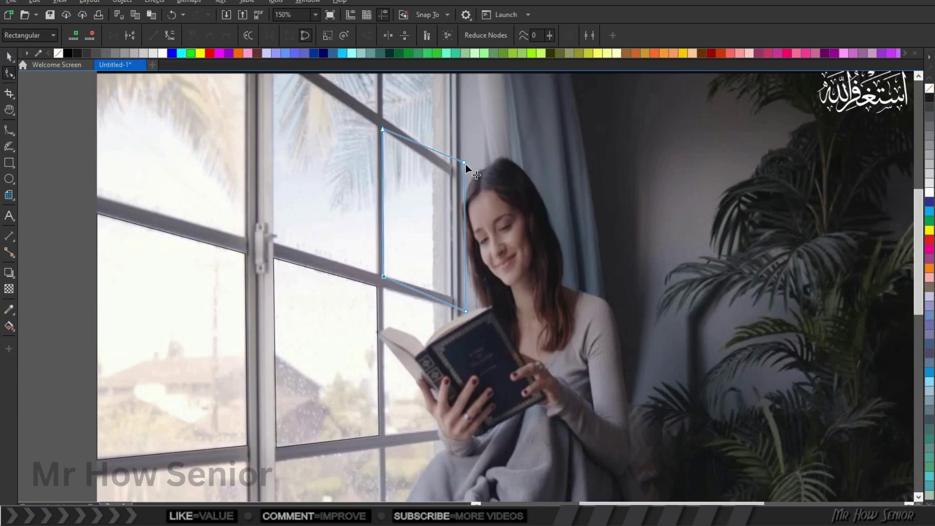
{"action": "left_click_drag", "start_coordinate": [464, 163], "coordinate": [451, 174]}
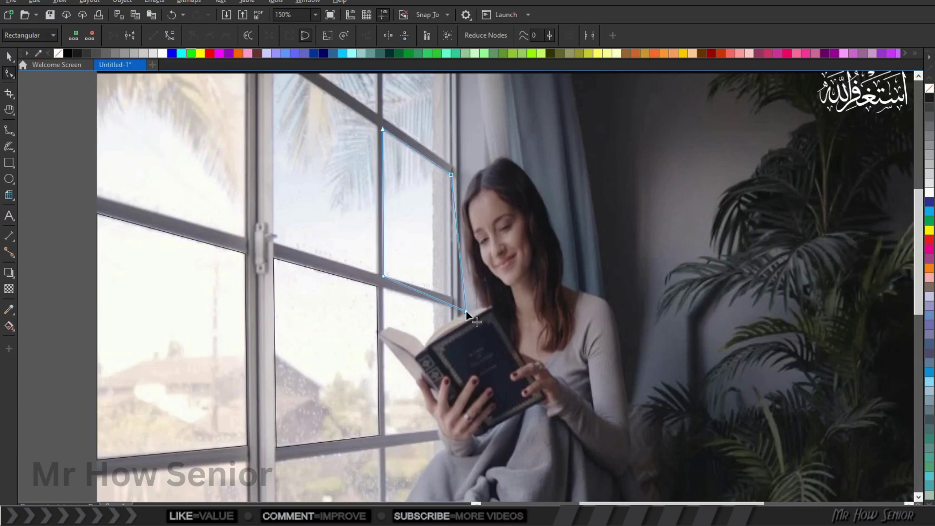
{"action": "left_click_drag", "start_coordinate": [466, 312], "coordinate": [453, 297]}
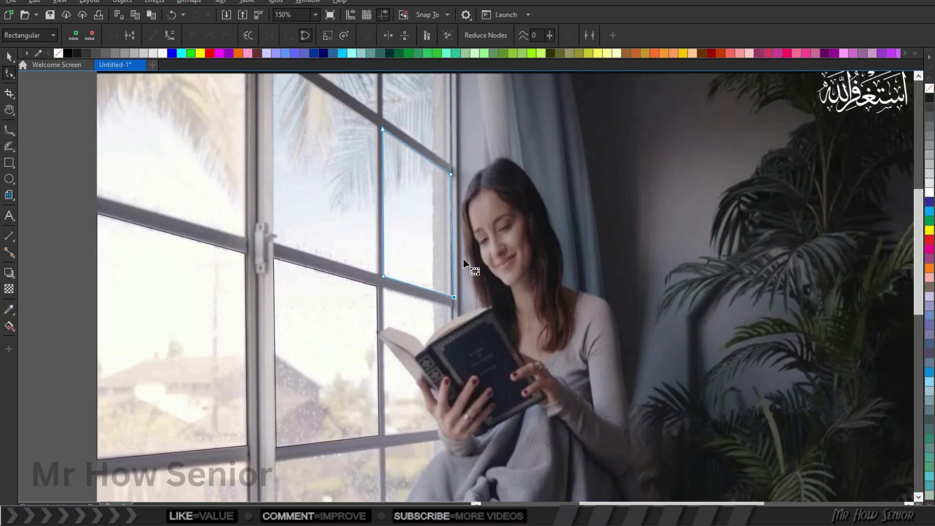
- Duplicate the outline beside the woman's face and place the copy over the pane behind the book
{"action": "left_click", "coordinate": [8, 57]}
{"action": "left_click", "coordinate": [130, 18]}
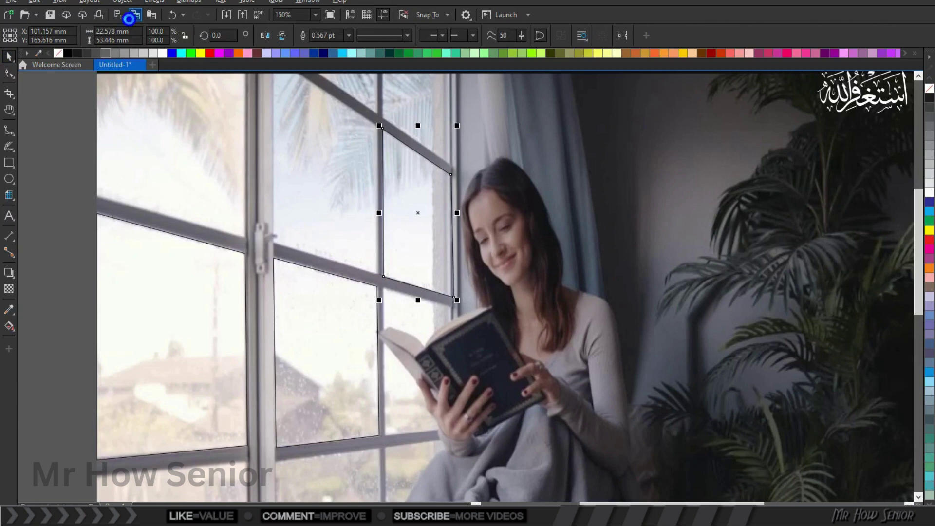
{"action": "left_click", "coordinate": [148, 16]}
{"action": "left_click_drag", "start_coordinate": [419, 217], "coordinate": [424, 357]}
- Fit the copy's four corner nodes to the pane behind the book, making it about 25 × 47 mm
{"action": "double_click", "coordinate": [424, 357]}
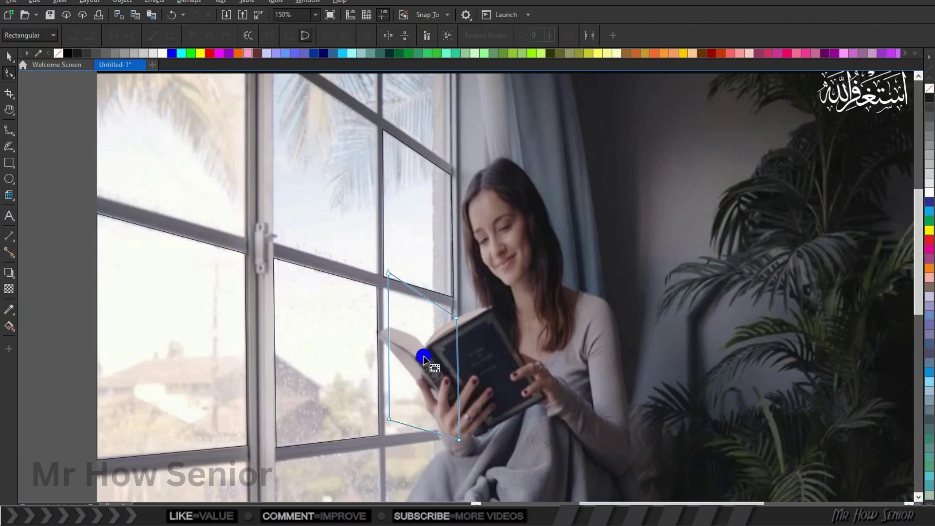
{"action": "left_click_drag", "start_coordinate": [388, 273], "coordinate": [383, 286]}
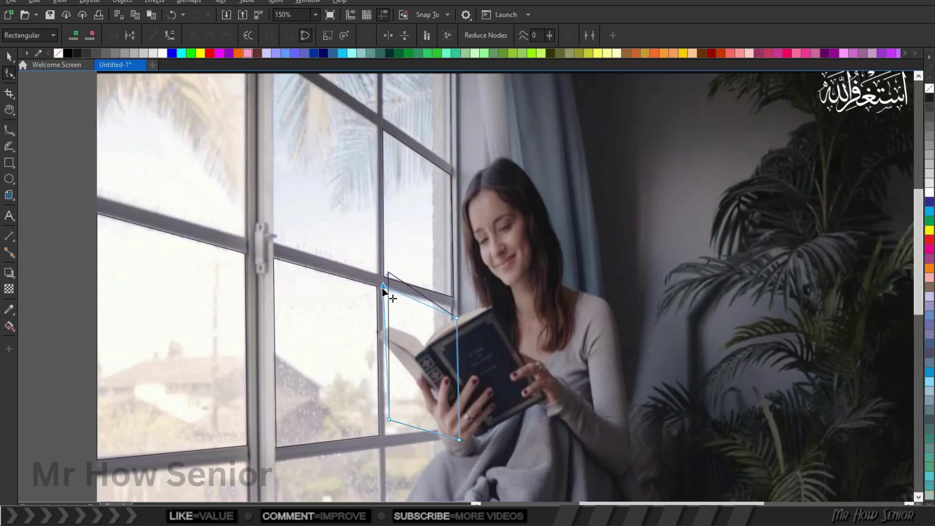
{"action": "left_click_drag", "start_coordinate": [389, 419], "coordinate": [386, 433]}
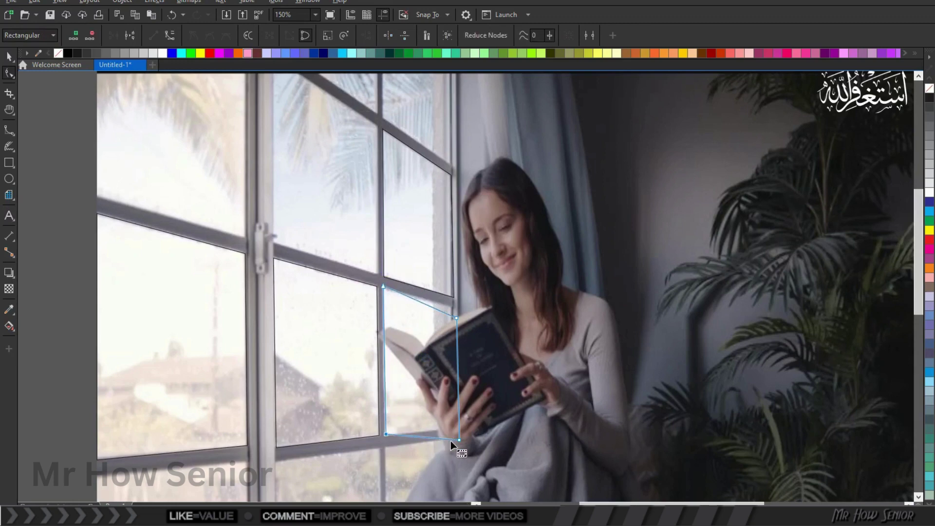
{"action": "left_click_drag", "start_coordinate": [459, 439], "coordinate": [459, 427]}
{"action": "left_click_drag", "start_coordinate": [455, 319], "coordinate": [455, 309]}
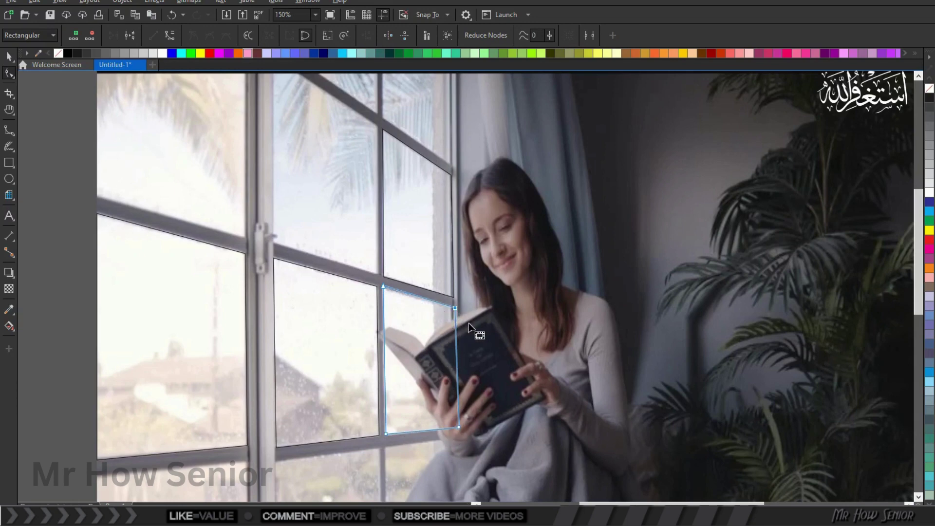
{"action": "left_click", "coordinate": [461, 429]}
{"action": "left_click_drag", "start_coordinate": [459, 424], "coordinate": [458, 422]}
{"action": "left_click_drag", "start_coordinate": [459, 422], "coordinate": [461, 429]}
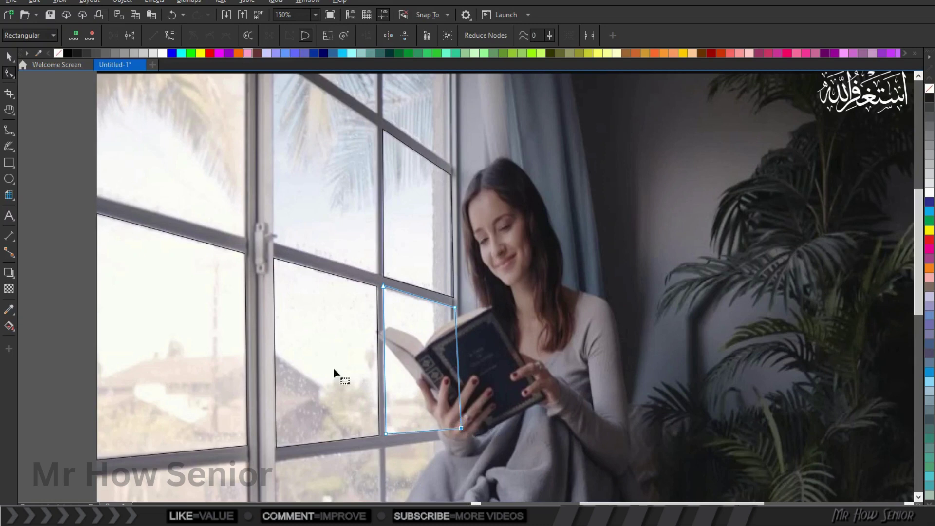
- Duplicate the outline behind the book and place the copy over the top pane of the window's rightmost column
{"action": "left_click", "coordinate": [9, 56]}
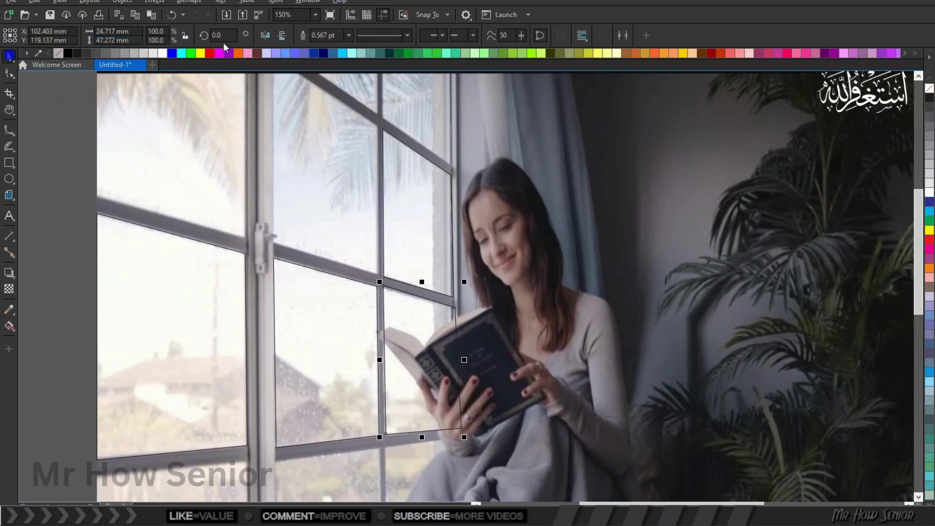
{"action": "left_click", "coordinate": [137, 16]}
{"action": "left_click", "coordinate": [151, 14]}
{"action": "left_click_drag", "start_coordinate": [419, 356], "coordinate": [415, 110]}
- Fit the copy's four corner nodes to the top right window pane, ending at the photo's upper edge
{"action": "double_click", "coordinate": [414, 110]}
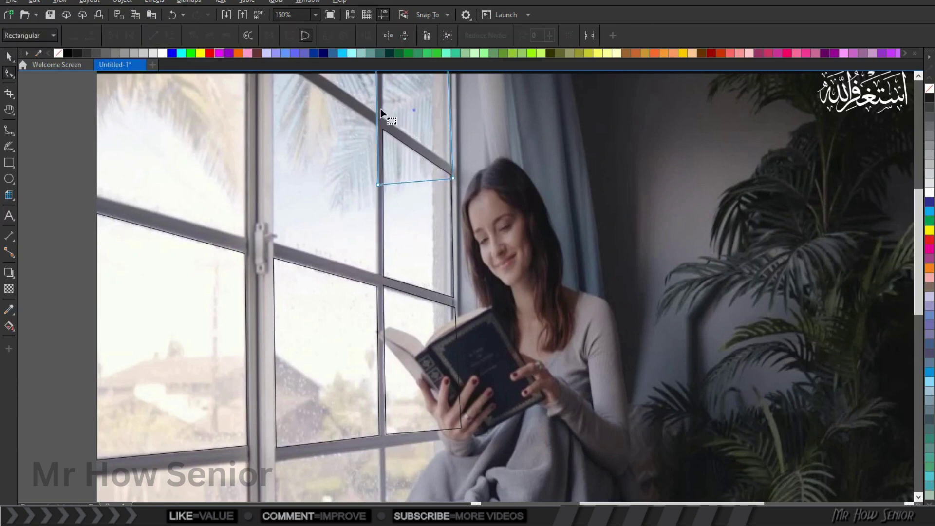
{"action": "left_click", "coordinate": [378, 184]}
{"action": "left_click_drag", "start_coordinate": [382, 129], "coordinate": [383, 119]}
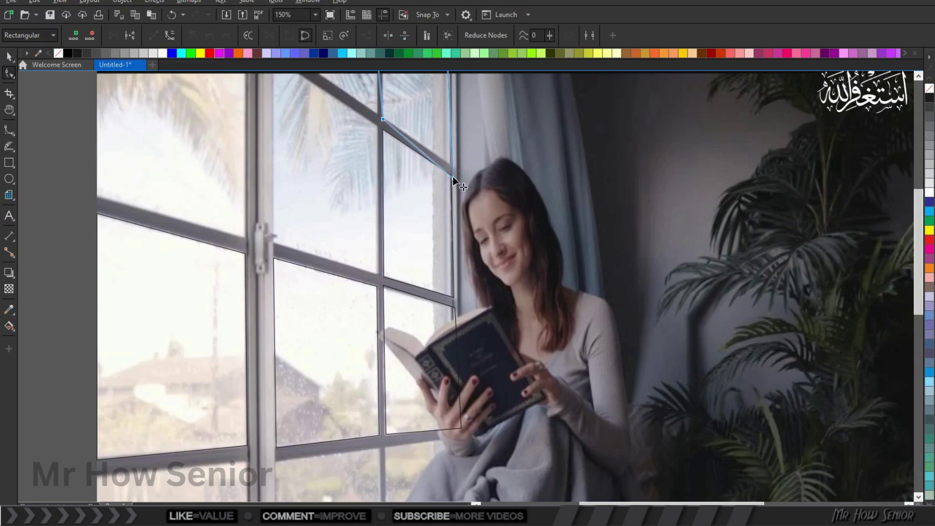
{"action": "left_click_drag", "start_coordinate": [454, 180], "coordinate": [451, 165]}
{"action": "scroll", "coordinate": [451, 165], "scroll_direction": "down", "scroll_amount": 3}
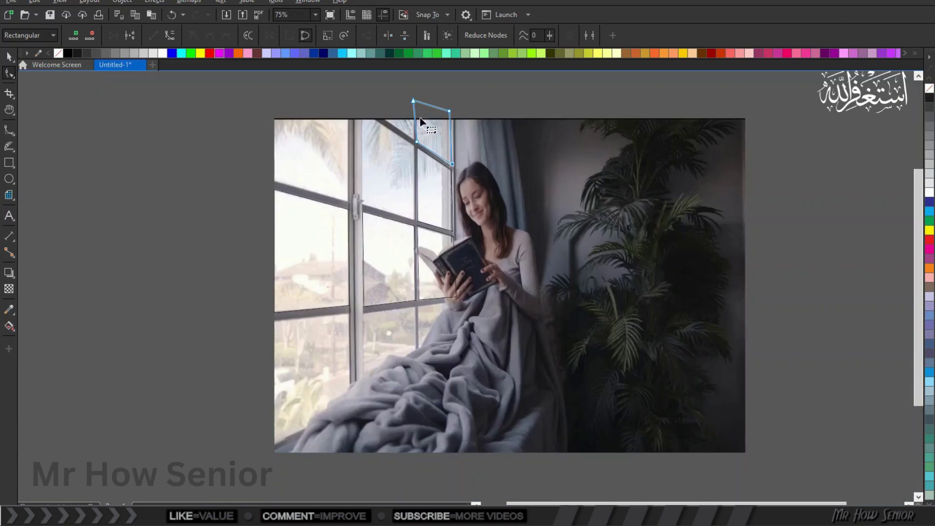
{"action": "scroll", "coordinate": [421, 120], "scroll_direction": "up", "scroll_amount": 3}
{"action": "scroll", "coordinate": [431, 94], "scroll_direction": "up", "scroll_amount": 2}
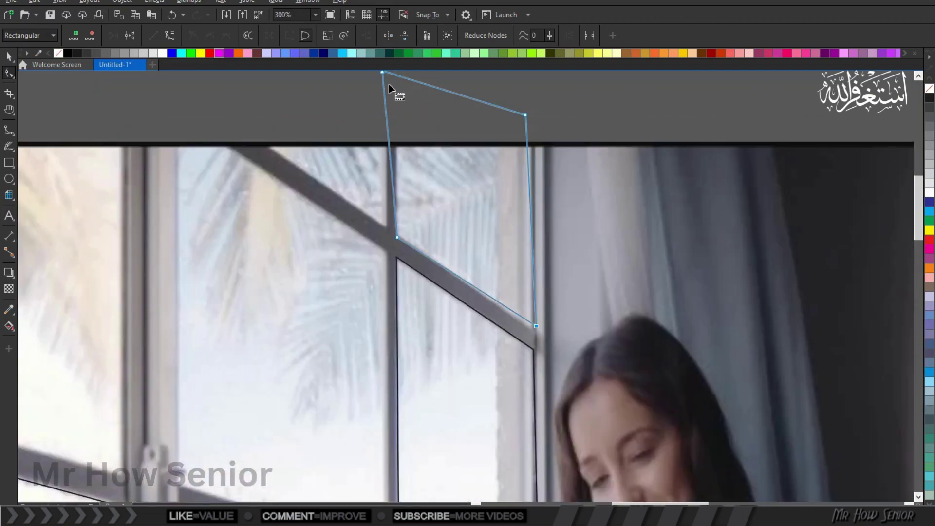
{"action": "left_click_drag", "start_coordinate": [380, 73], "coordinate": [396, 153]}
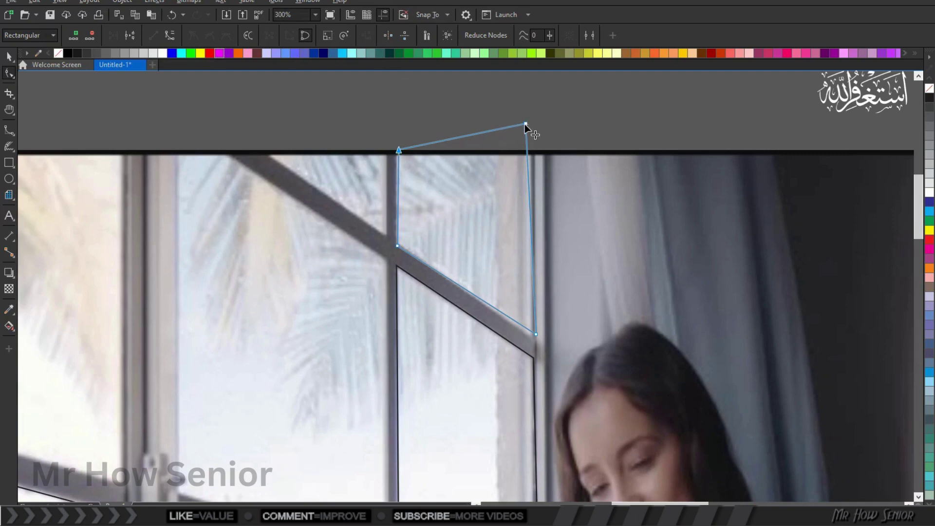
{"action": "left_click_drag", "start_coordinate": [525, 125], "coordinate": [532, 155]}
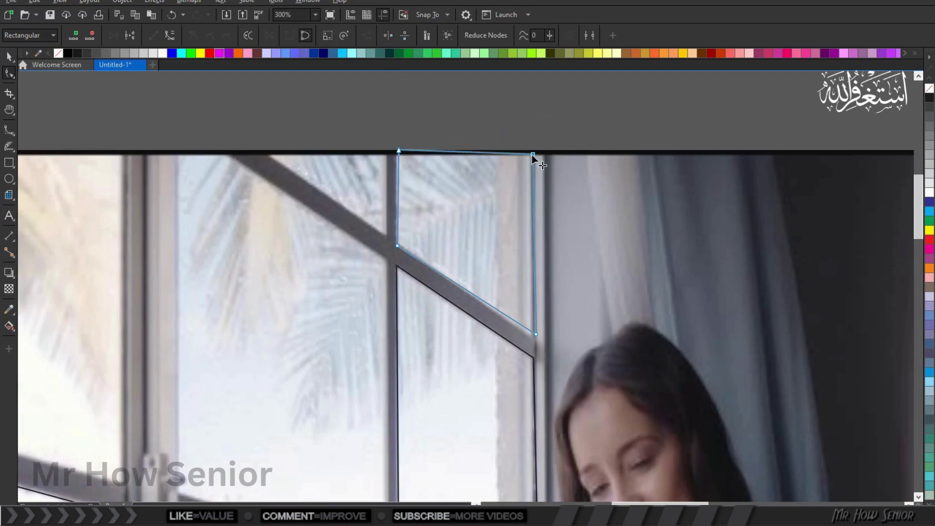
- Duplicate the top right pane's outline and place the copy at the small triangular pane atop the window's middle column
{"action": "scroll", "coordinate": [484, 171], "scroll_direction": "down", "scroll_amount": 2}
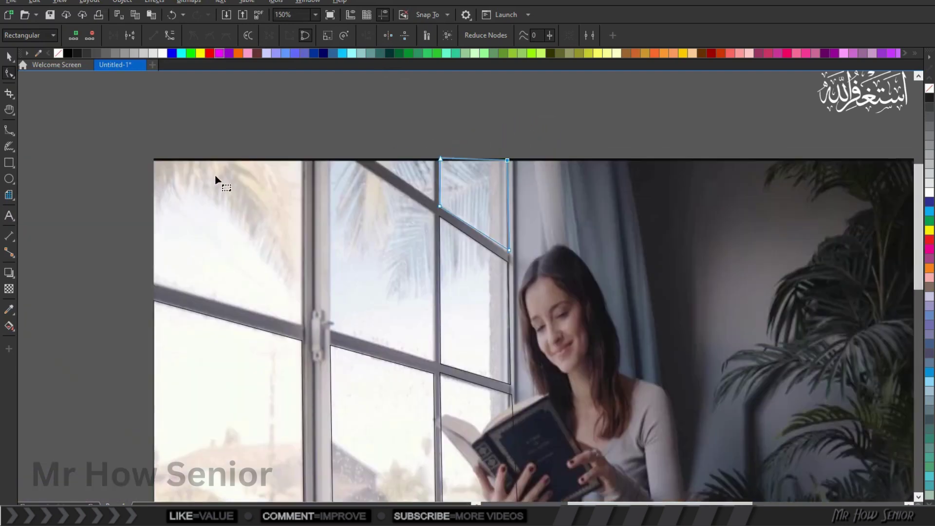
{"action": "left_click", "coordinate": [9, 56]}
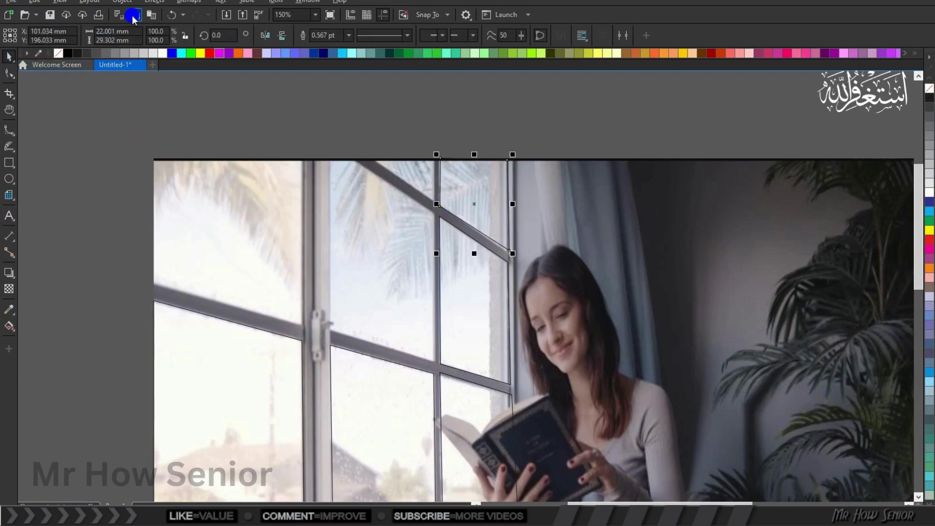
{"action": "left_click_drag", "start_coordinate": [472, 203], "coordinate": [400, 154]}
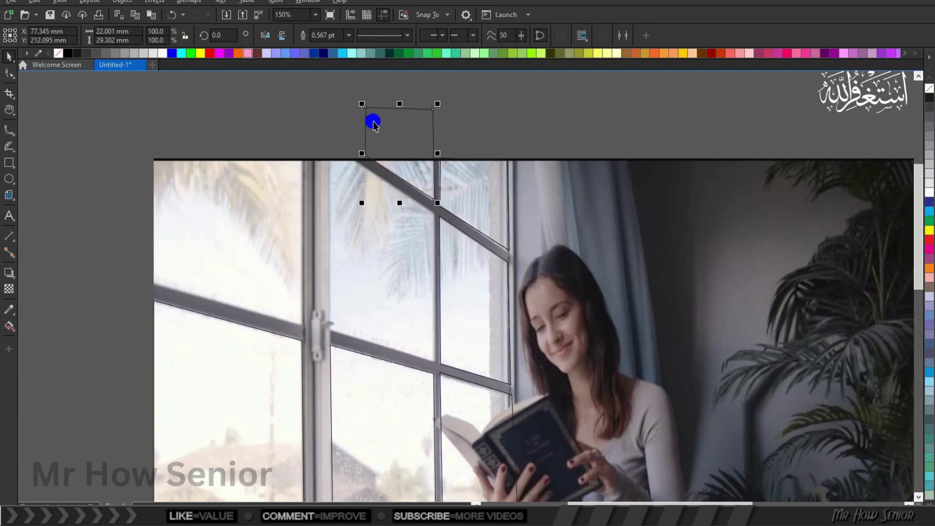
- Fit the copy's nodes to the small triangular pane between the diagonal bar and the photo's upper edge
{"action": "double_click", "coordinate": [373, 118]}
{"action": "left_click", "coordinate": [367, 109]}
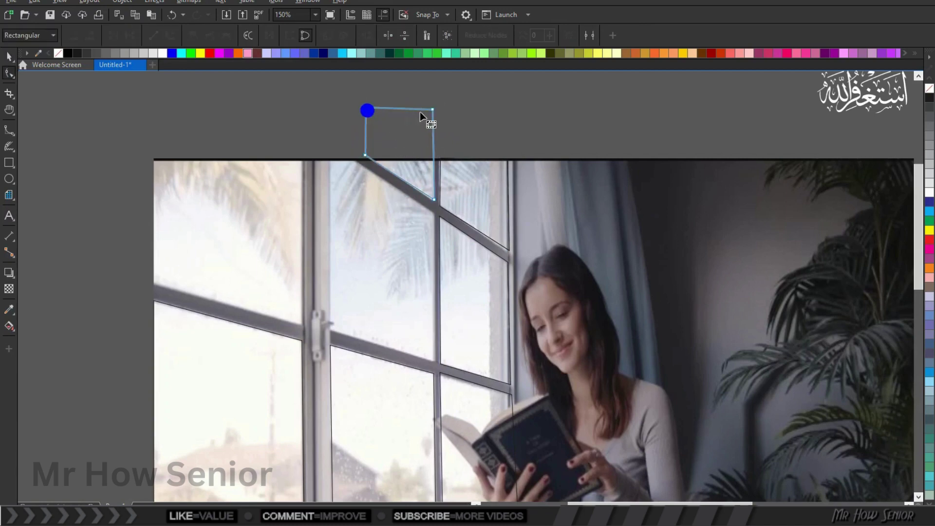
{"action": "left_click_drag", "start_coordinate": [431, 111], "coordinate": [433, 157]}
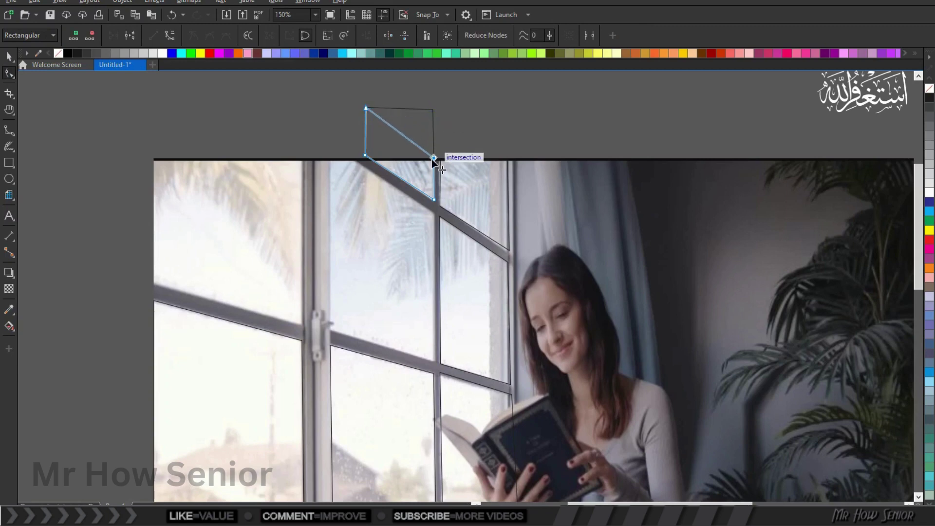
{"action": "left_click", "coordinate": [367, 110]}
{"action": "left_click_drag", "start_coordinate": [368, 111], "coordinate": [363, 167]}
{"action": "scroll", "coordinate": [370, 164], "scroll_direction": "up", "scroll_amount": 3}
{"action": "scroll", "coordinate": [363, 167], "scroll_direction": "down", "scroll_amount": 3}
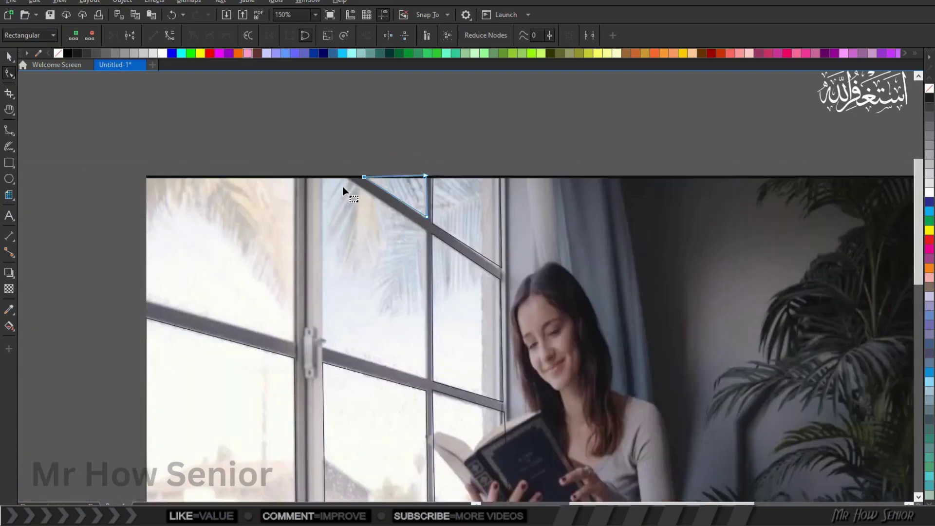
- Lower the bottom right node of the top right pane's outline to the diagonal bar, making the outline about 22 × 30 mm
{"action": "scroll", "coordinate": [501, 263], "scroll_direction": "up", "scroll_amount": 2}
{"action": "left_click", "coordinate": [501, 263]}
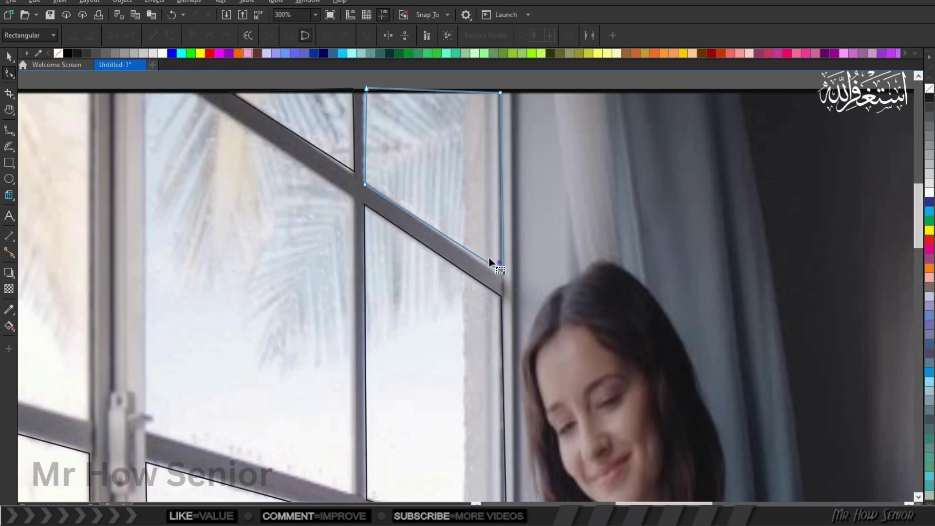
{"action": "left_click_drag", "start_coordinate": [500, 264], "coordinate": [504, 279]}
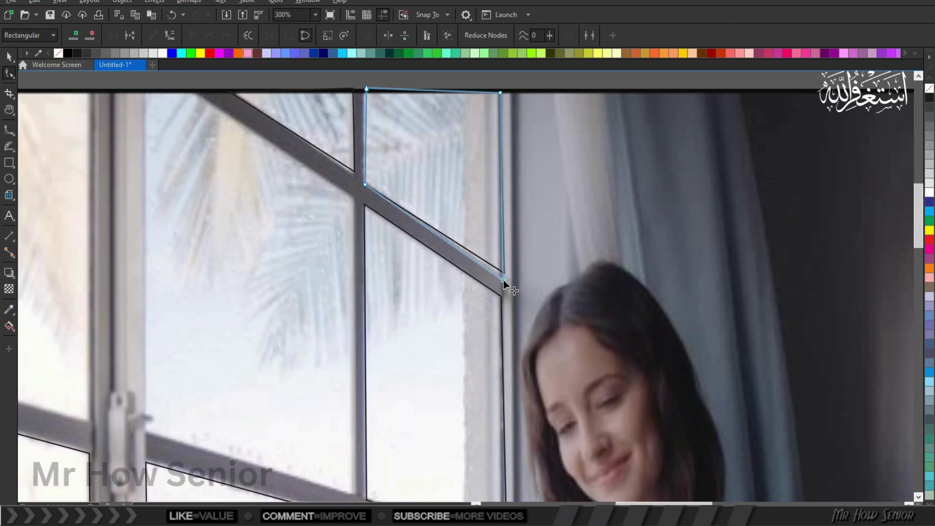
- Duplicate the top right pane's outline and place the copy over the top pane of the window's leftmost column
{"action": "scroll", "coordinate": [438, 285], "scroll_direction": "down", "scroll_amount": 3}
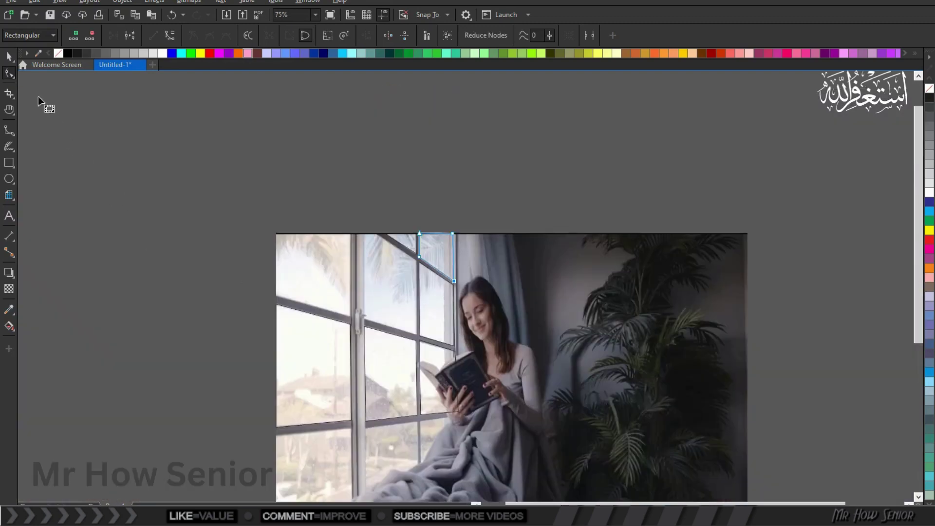
{"action": "left_click", "coordinate": [10, 56]}
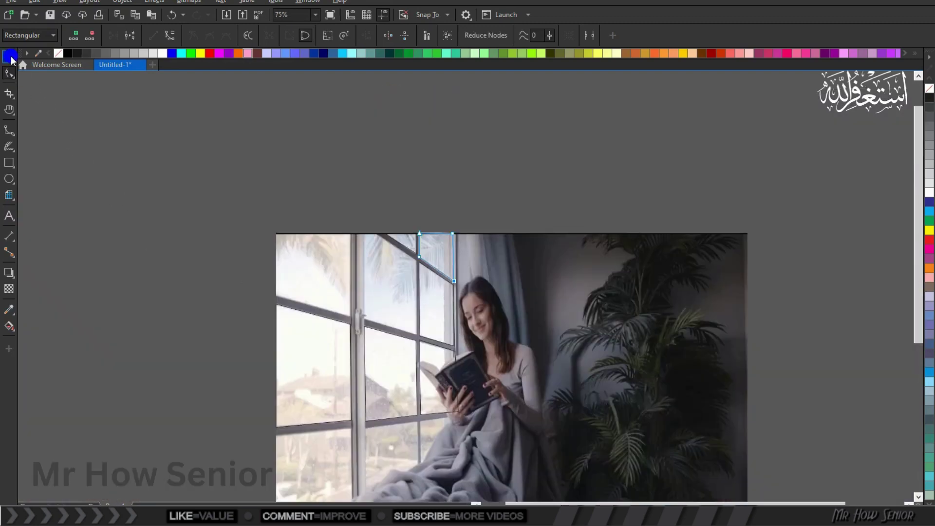
{"action": "left_click", "coordinate": [139, 20]}
{"action": "left_click", "coordinate": [149, 15]}
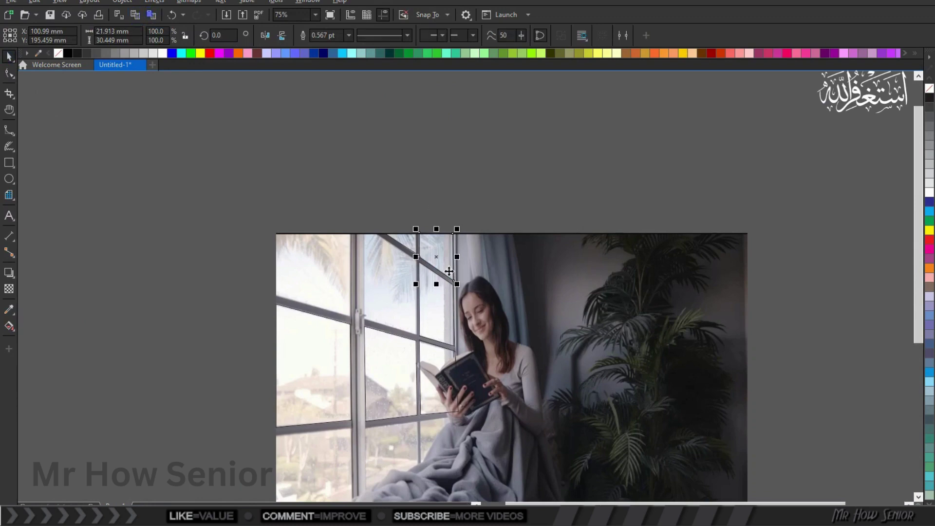
{"action": "left_click_drag", "start_coordinate": [436, 257], "coordinate": [324, 269]}
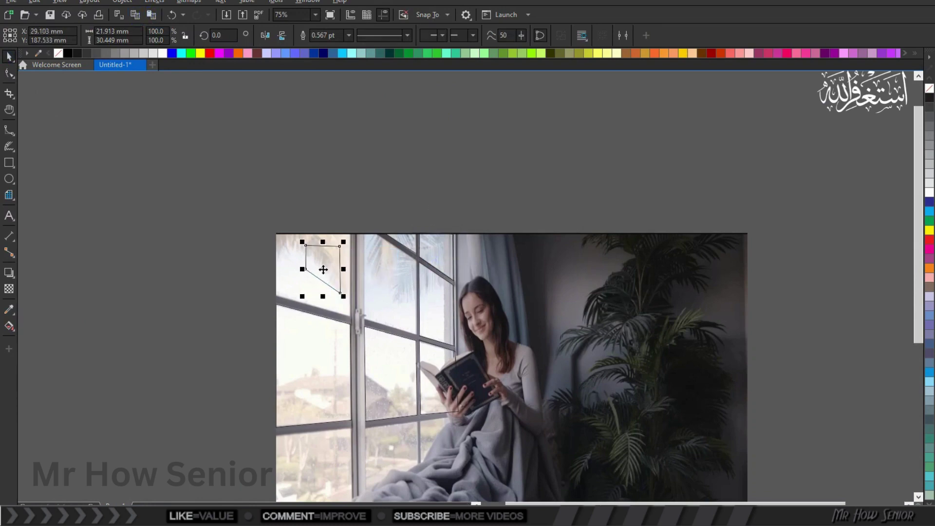
- Fit the copy's four corner nodes to the top left window pane, making it about 47 × 52 mm
{"action": "scroll", "coordinate": [323, 269], "scroll_direction": "up", "scroll_amount": 3}
{"action": "left_click", "coordinate": [383, 185]}
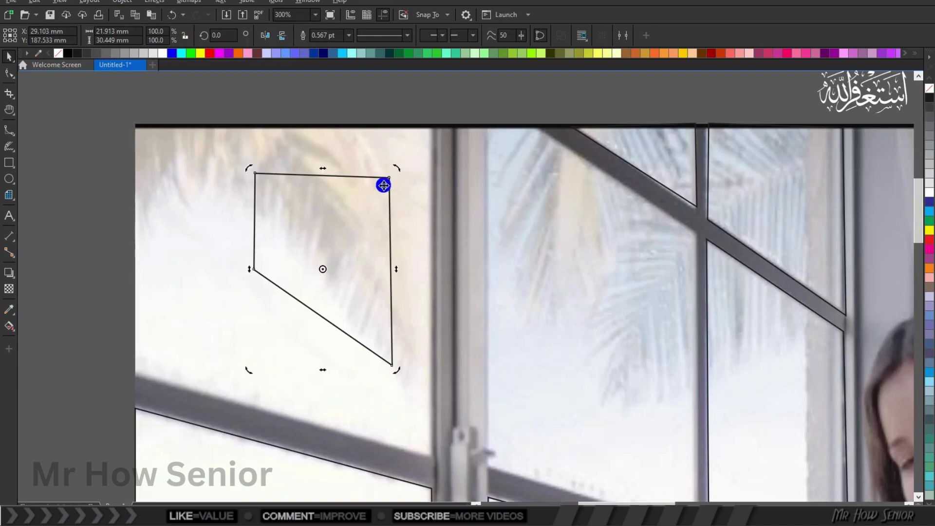
{"action": "key", "text": "F10"}
{"action": "left_click_drag", "start_coordinate": [396, 185], "coordinate": [429, 128]}
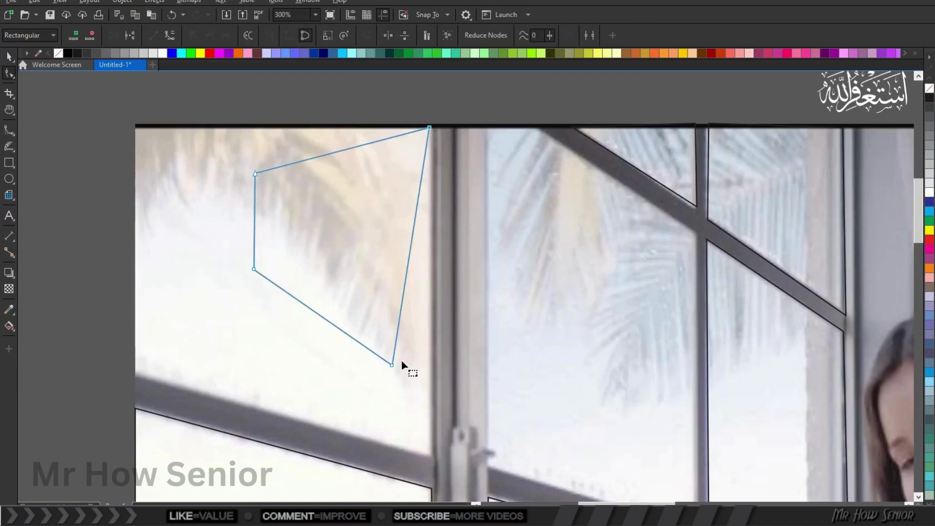
{"action": "left_click_drag", "start_coordinate": [393, 365], "coordinate": [431, 456]}
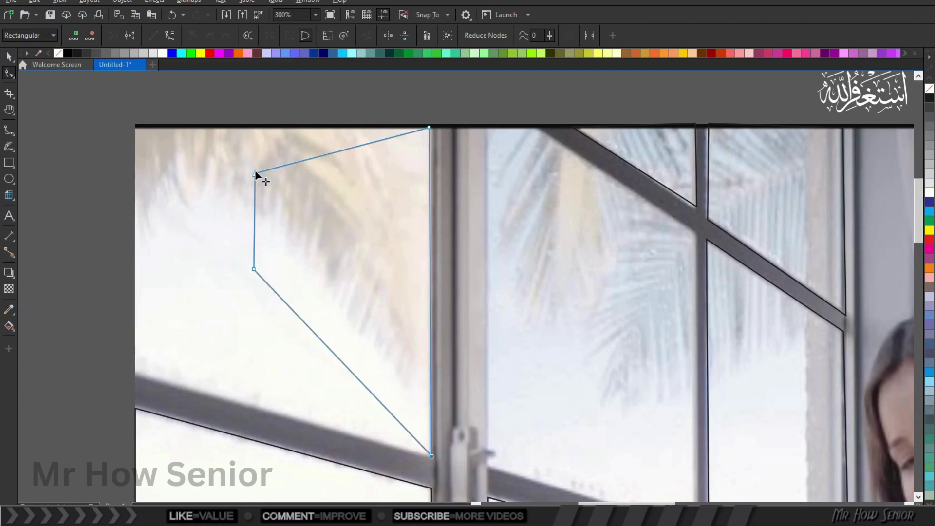
{"action": "left_click_drag", "start_coordinate": [255, 173], "coordinate": [132, 128]}
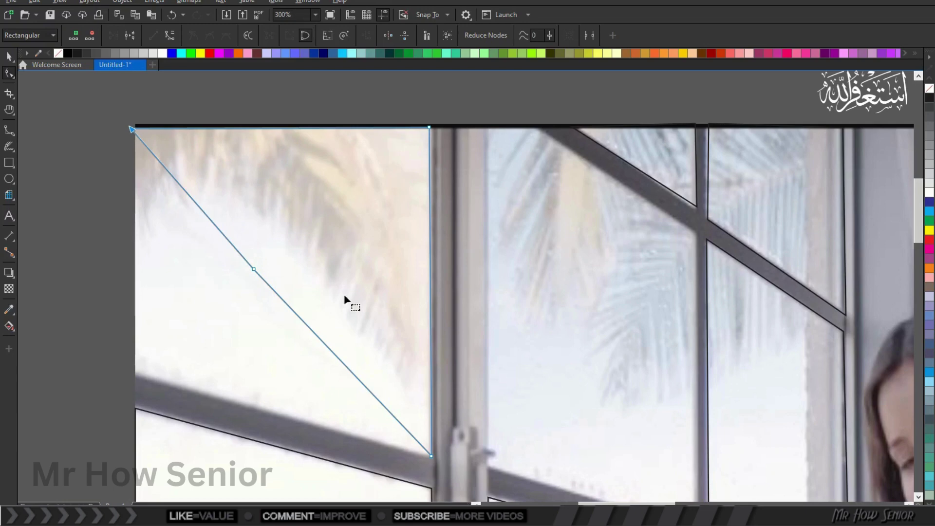
{"action": "left_click_drag", "start_coordinate": [254, 269], "coordinate": [136, 373]}
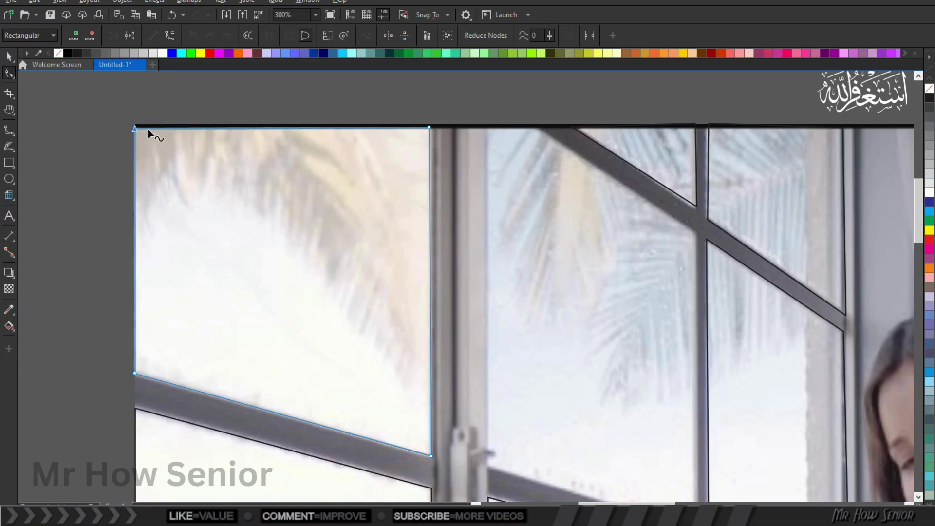
- Duplicate the top left pane's outline and place the copy over the large upper pane of the window's middle column
{"action": "scroll", "coordinate": [200, 171], "scroll_direction": "down", "scroll_amount": 2}
{"action": "left_click", "coordinate": [8, 56]}
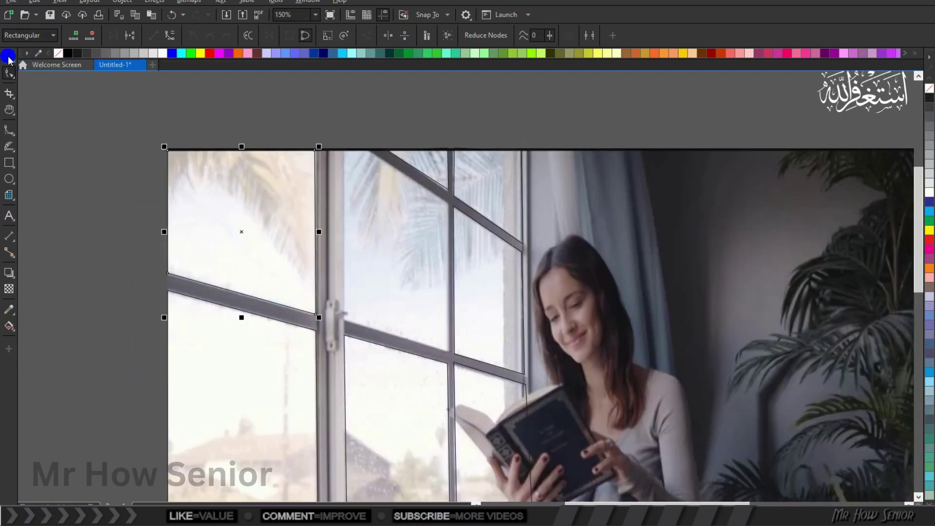
{"action": "left_click", "coordinate": [134, 15]}
{"action": "left_click", "coordinate": [152, 15]}
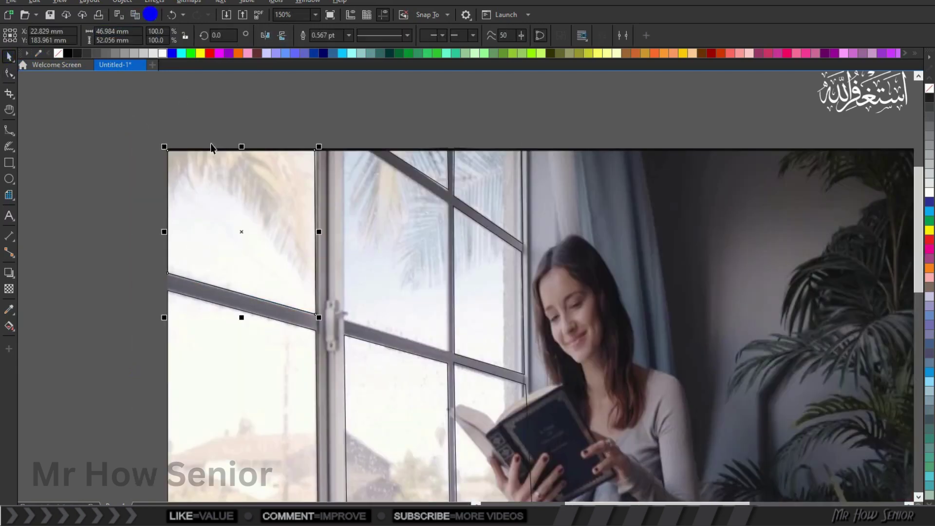
{"action": "left_click_drag", "start_coordinate": [242, 228], "coordinate": [376, 256]}
- Fit the copy's corner nodes to the middle column's large upper pane, adding a fifth node where the diagonal bar meets the photo's upper edge
{"action": "double_click", "coordinate": [348, 220]}
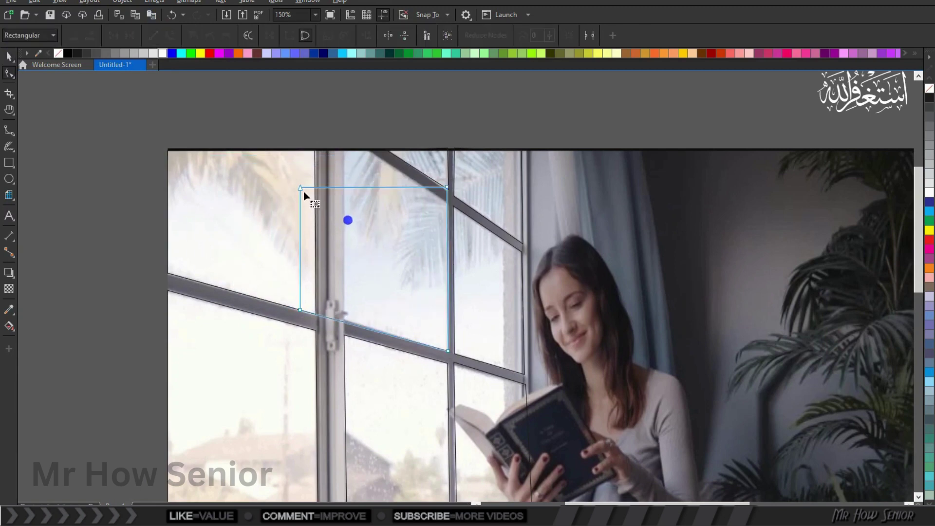
{"action": "left_click_drag", "start_coordinate": [301, 188], "coordinate": [330, 148]}
{"action": "left_click_drag", "start_coordinate": [300, 310], "coordinate": [344, 322]}
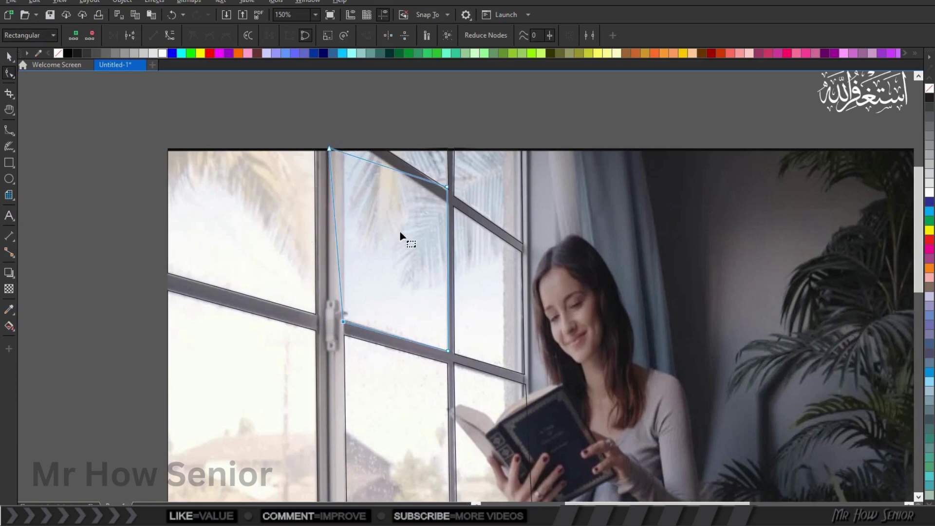
{"action": "left_click_drag", "start_coordinate": [329, 149], "coordinate": [342, 153]}
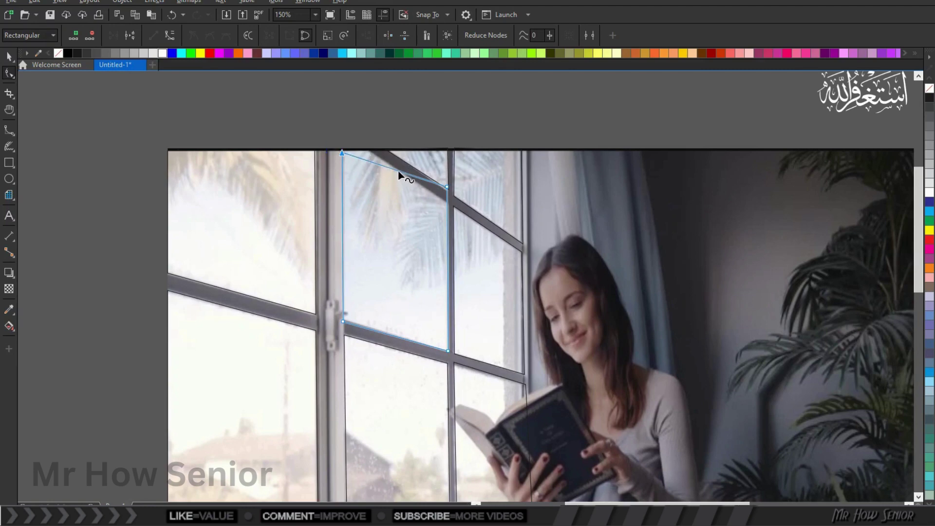
{"action": "left_click_drag", "start_coordinate": [447, 191], "coordinate": [448, 202]}
{"action": "double_click", "coordinate": [381, 169]}
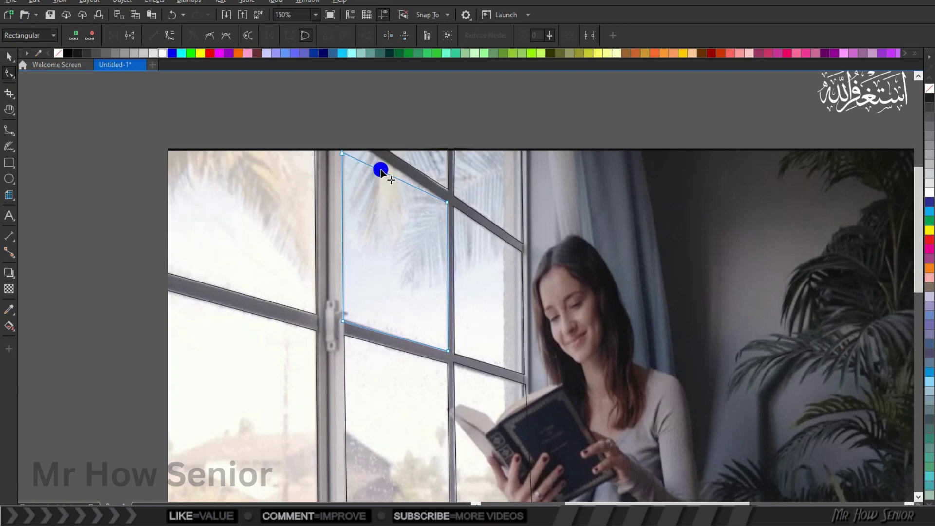
{"action": "left_click_drag", "start_coordinate": [381, 169], "coordinate": [369, 151]}
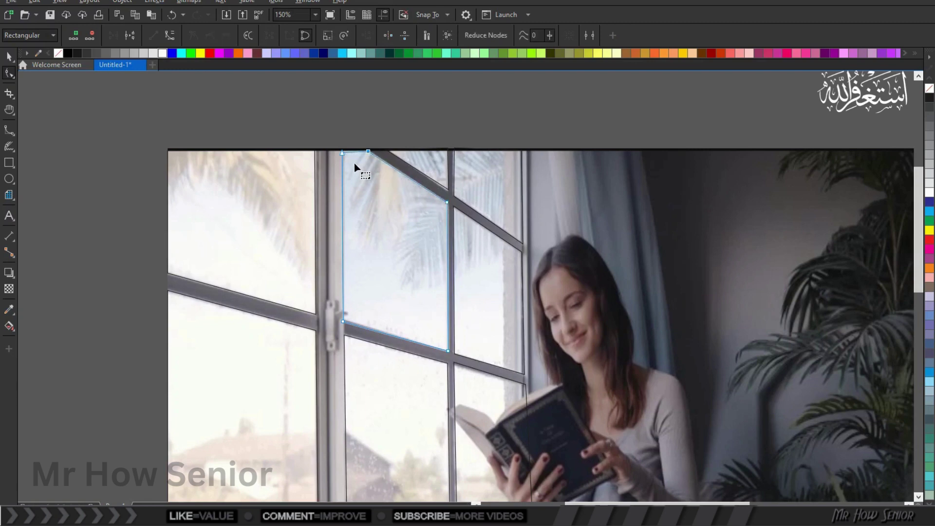
{"action": "left_click", "coordinate": [343, 153]}
- Duplicate the outline of the leftmost column's middle pane and place the copy over the pane below it
{"action": "scroll", "coordinate": [345, 215], "scroll_direction": "down", "scroll_amount": 4}
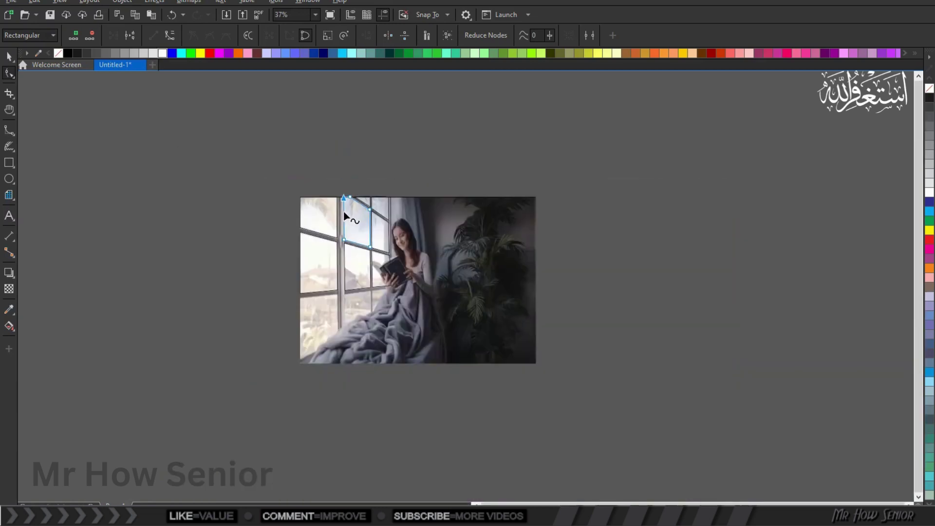
{"action": "scroll", "coordinate": [352, 295], "scroll_direction": "up", "scroll_amount": 2}
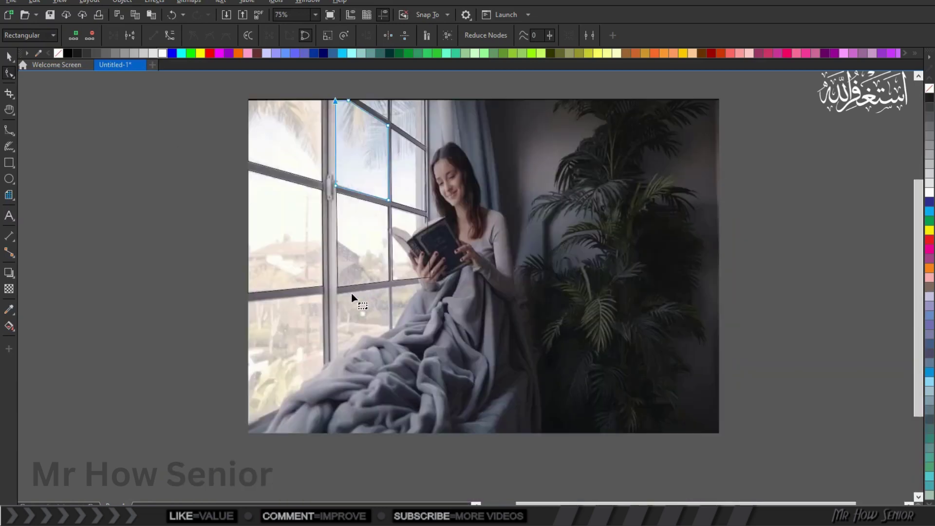
{"action": "left_click", "coordinate": [8, 56]}
{"action": "left_click", "coordinate": [77, 160]}
{"action": "left_click", "coordinate": [275, 221]}
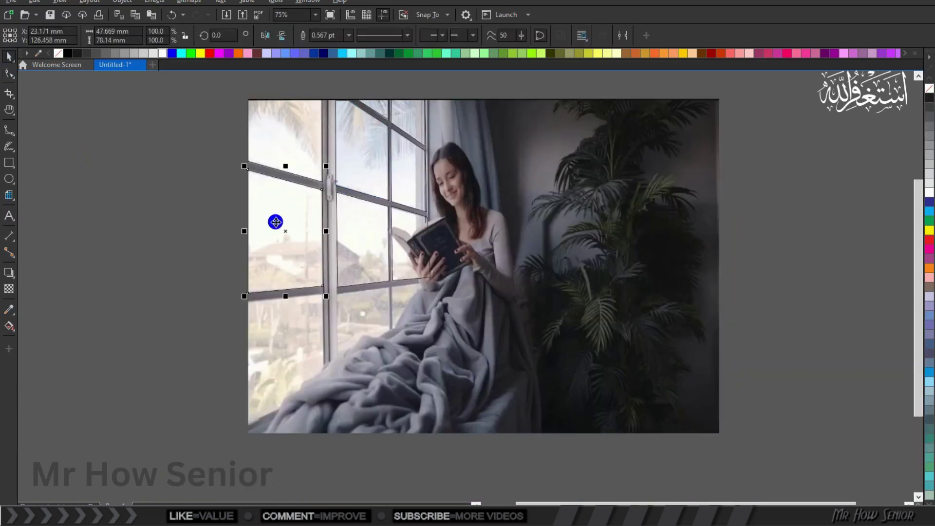
{"action": "left_click", "coordinate": [135, 15]}
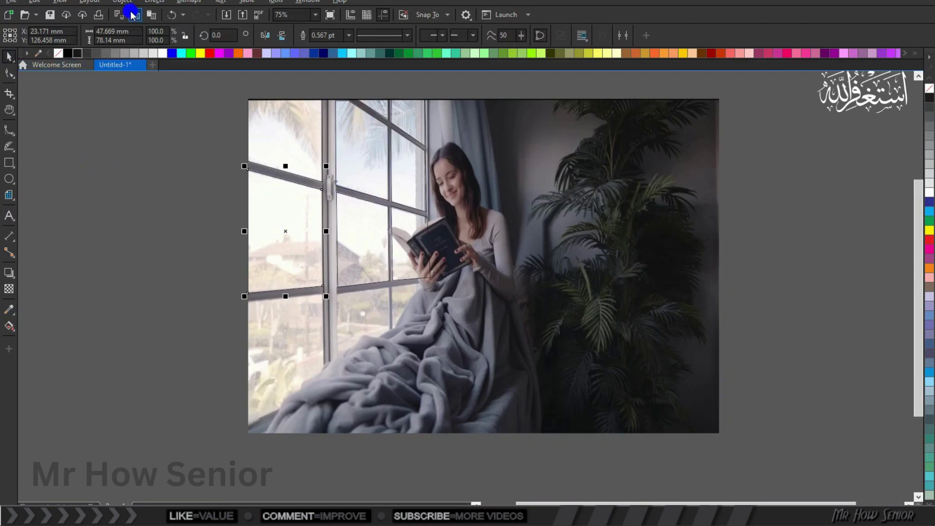
{"action": "left_click", "coordinate": [151, 15]}
{"action": "left_click_drag", "start_coordinate": [292, 236], "coordinate": [294, 368]}
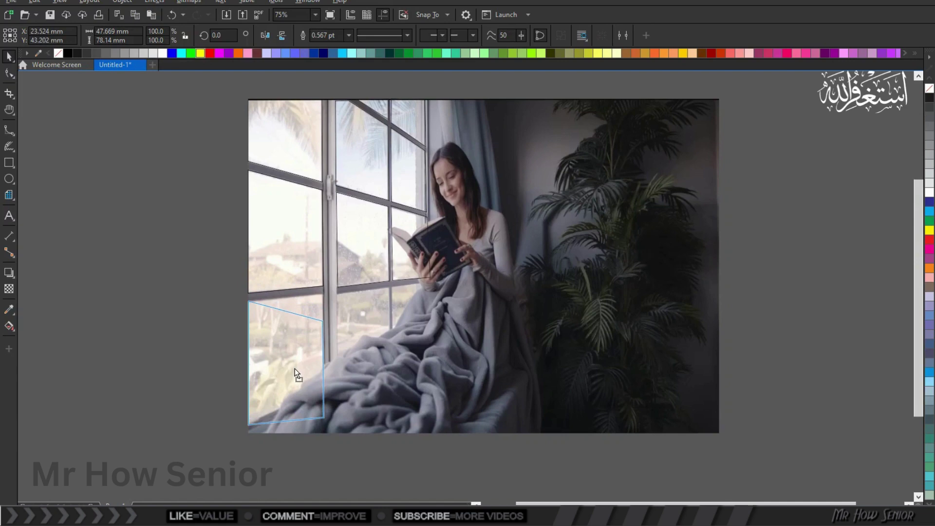
- Fit the copy's right corner nodes to the bottom left pane and the blanket's edge, making it about 47 × 83 mm
{"action": "double_click", "coordinate": [294, 369]}
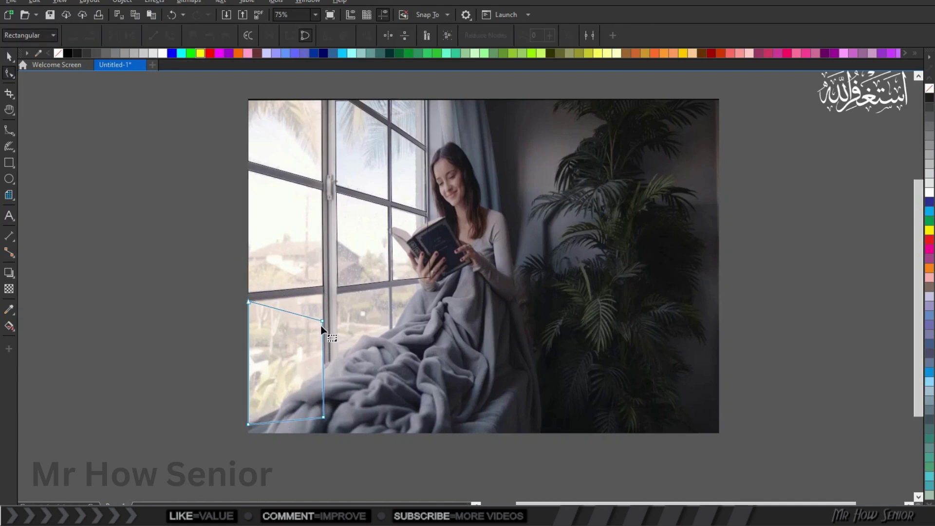
{"action": "left_click_drag", "start_coordinate": [321, 321], "coordinate": [320, 294]}
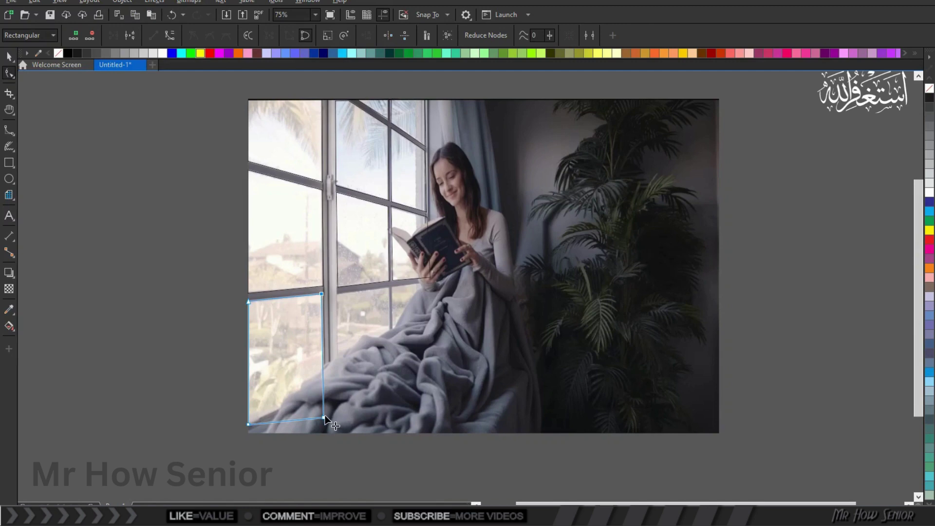
{"action": "left_click_drag", "start_coordinate": [324, 418], "coordinate": [322, 392]}
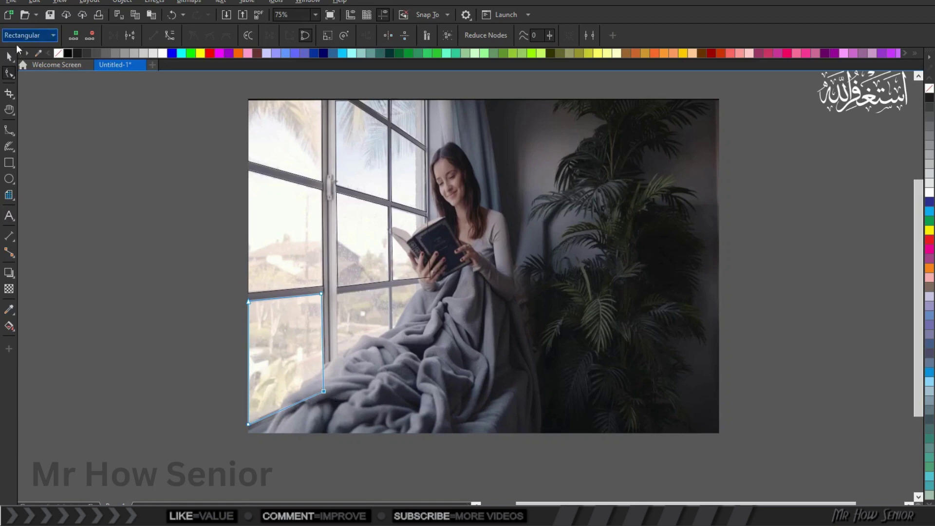
- Duplicate the outline of the pane left of the book and place the copy over the pane below it
{"action": "left_click", "coordinate": [9, 55]}
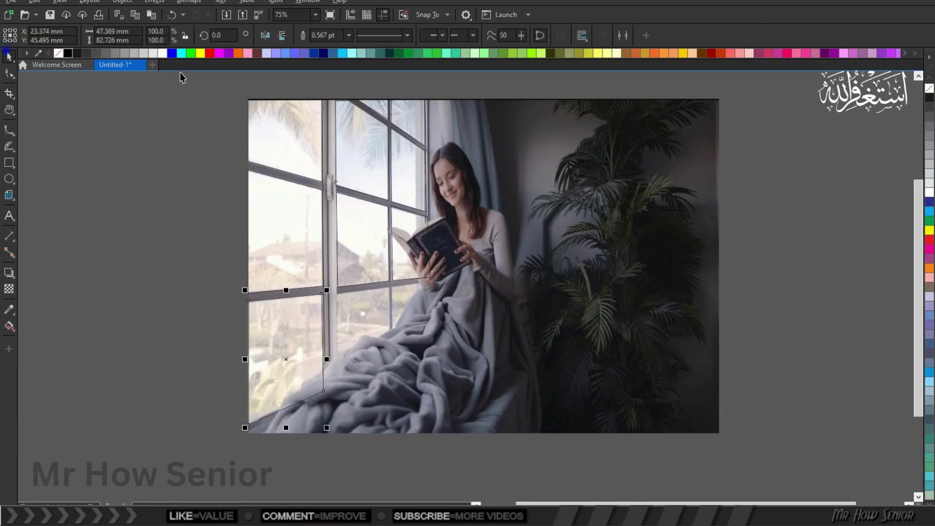
{"action": "left_click", "coordinate": [350, 223]}
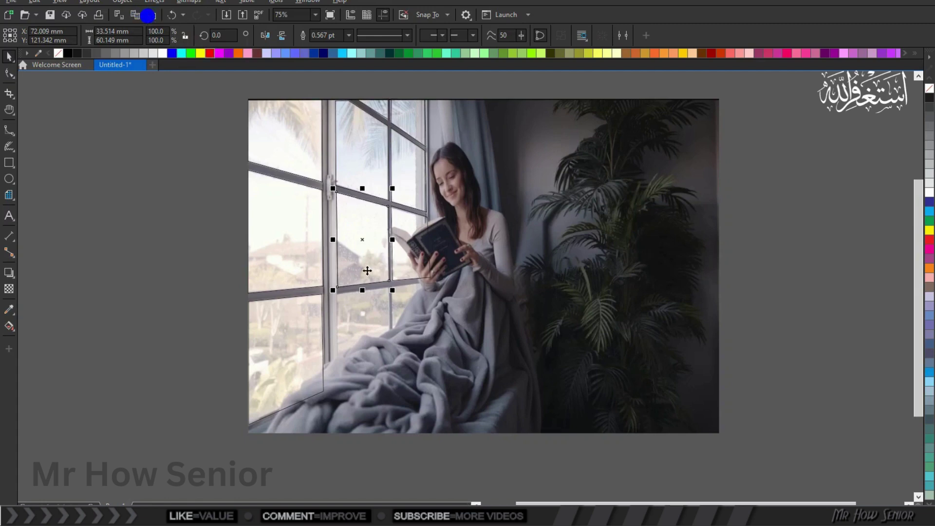
{"action": "left_click_drag", "start_coordinate": [360, 240], "coordinate": [364, 341]}
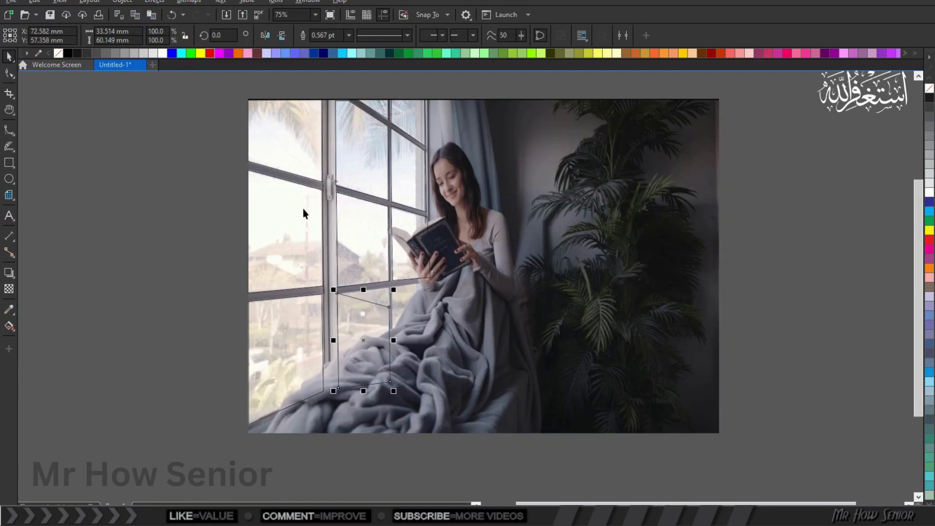
- Mirror the copied outline horizontally and fit its corner nodes to the middle column's bottom pane, slanting its lower edge across the blanket
{"action": "left_click", "coordinate": [265, 35]}
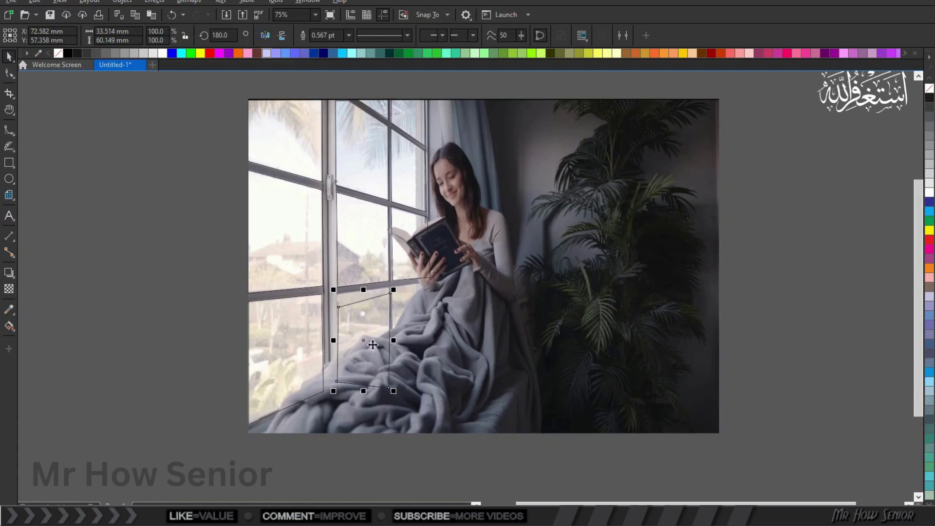
{"action": "left_click_drag", "start_coordinate": [373, 345], "coordinate": [362, 334]}
{"action": "key", "text": "F10"}
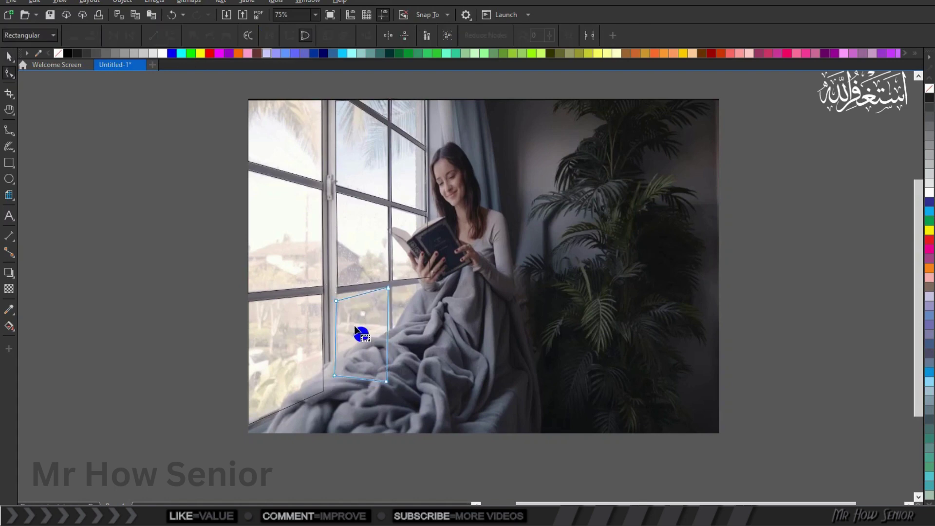
{"action": "scroll", "coordinate": [361, 335], "scroll_direction": "up", "scroll_amount": 2}
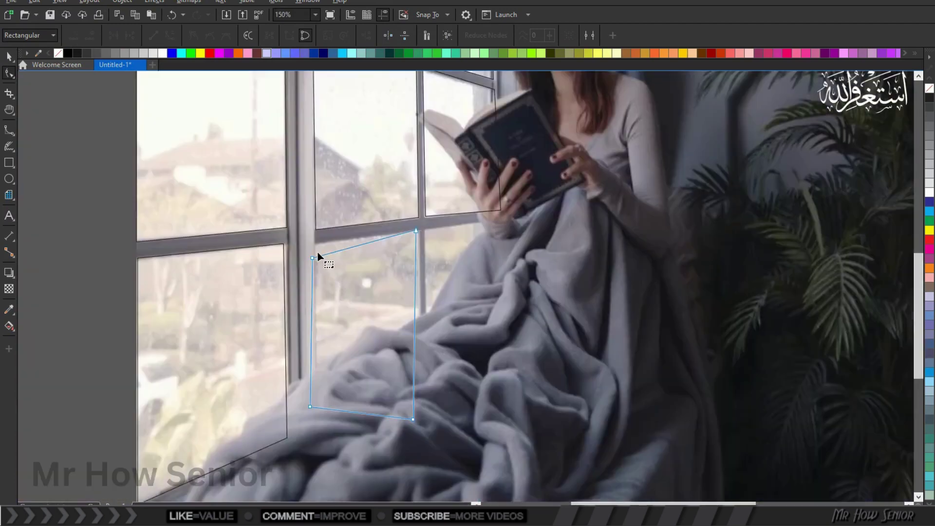
{"action": "scroll", "coordinate": [317, 254], "scroll_direction": "up", "scroll_amount": 2}
{"action": "left_click", "coordinate": [307, 261]}
{"action": "left_click_drag", "start_coordinate": [308, 261], "coordinate": [312, 234]}
{"action": "scroll", "coordinate": [366, 266], "scroll_direction": "down", "scroll_amount": 2}
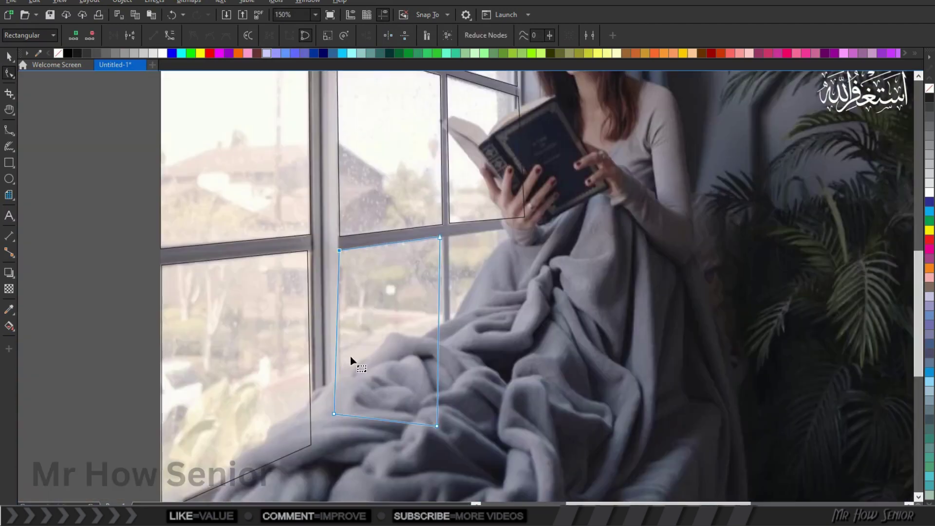
{"action": "left_click_drag", "start_coordinate": [334, 414], "coordinate": [340, 424]}
{"action": "left_click", "coordinate": [436, 426]}
{"action": "left_click_drag", "start_coordinate": [437, 426], "coordinate": [445, 381]}
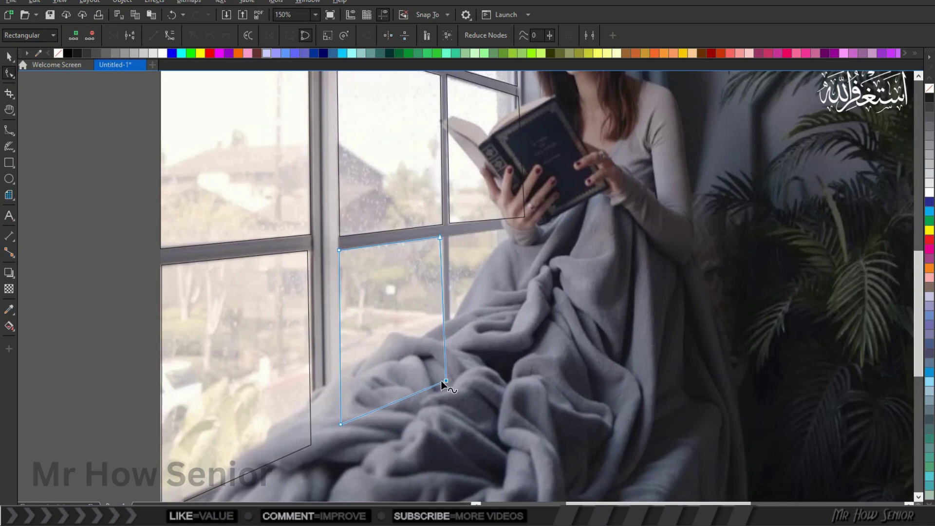
- Duplicate the outline of the pane behind the book and place the copy over the pane below it
{"action": "left_click", "coordinate": [9, 56]}
{"action": "left_click", "coordinate": [448, 174]}
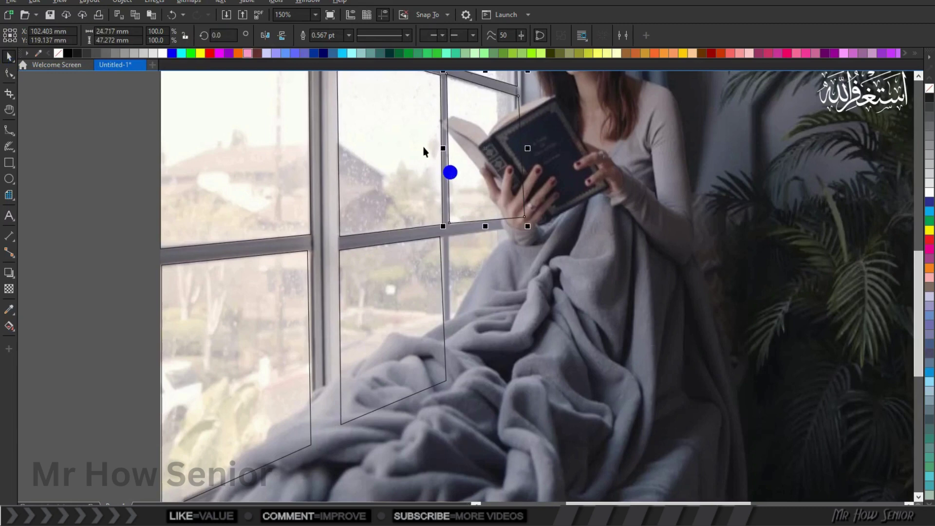
{"action": "left_click", "coordinate": [135, 15]}
{"action": "left_click", "coordinate": [150, 16]}
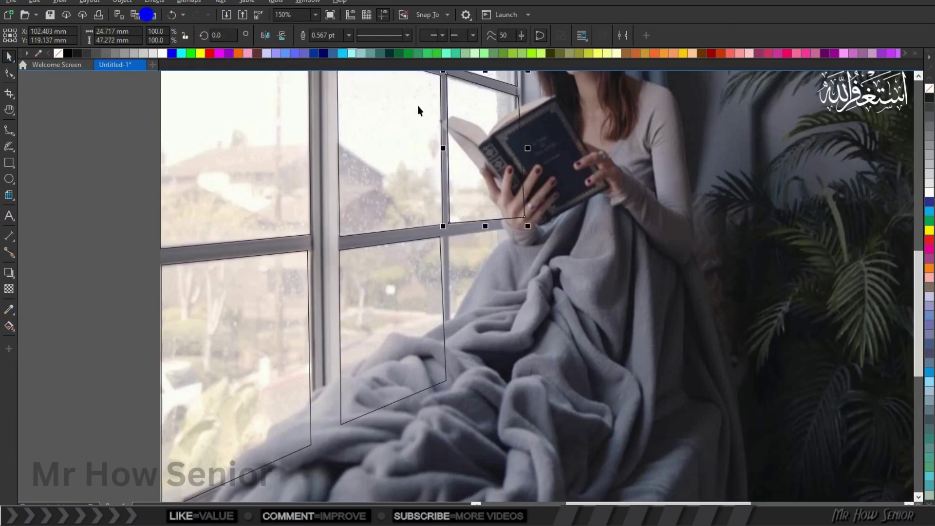
{"action": "left_click_drag", "start_coordinate": [476, 139], "coordinate": [483, 301]}
- Fit the copy's corner nodes to the bottom pane beneath the book, slanting its lower edge across the blanket
{"action": "key", "text": "F10"}
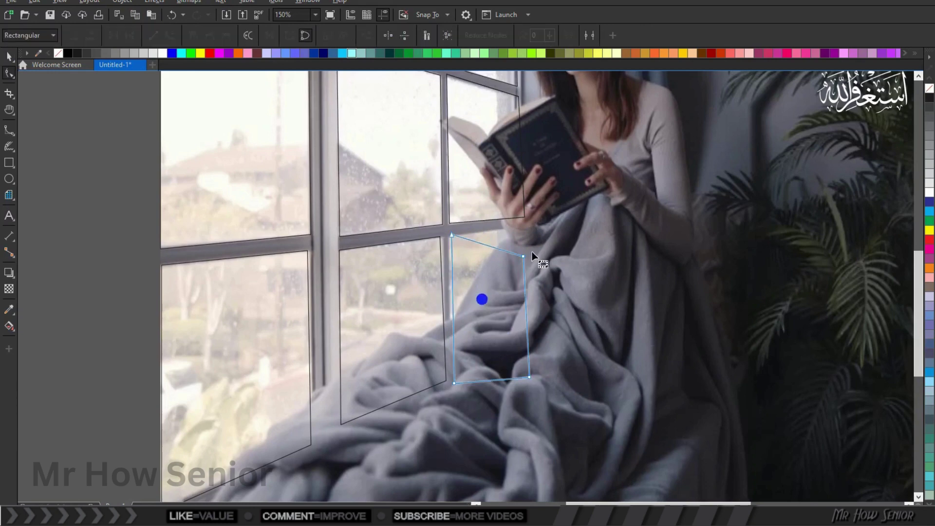
{"action": "left_click_drag", "start_coordinate": [524, 257], "coordinate": [520, 229]}
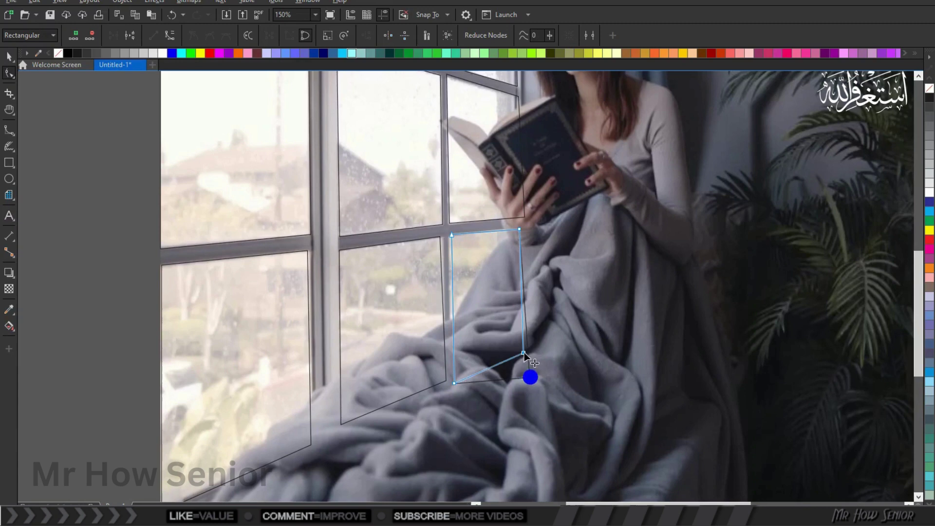
{"action": "left_click_drag", "start_coordinate": [530, 378], "coordinate": [522, 349]}
{"action": "left_click_drag", "start_coordinate": [455, 382], "coordinate": [455, 375]}
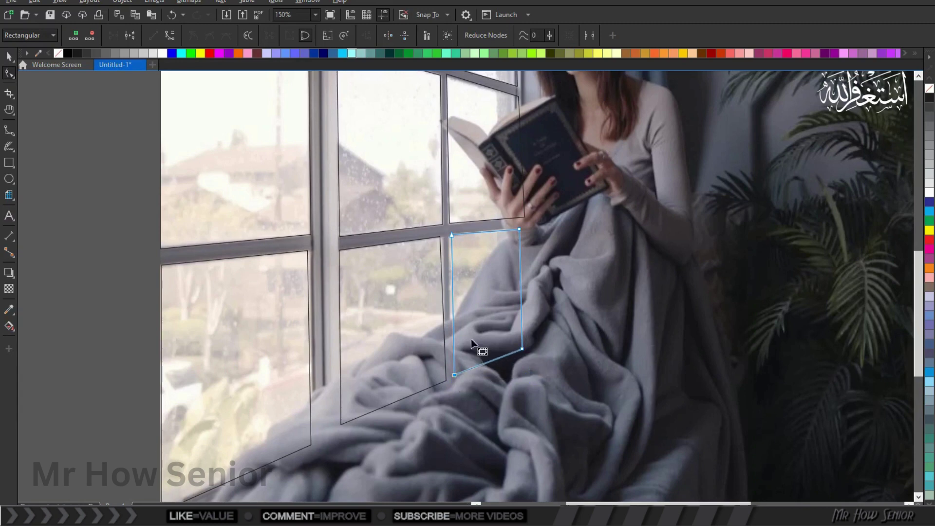
{"action": "left_click", "coordinate": [452, 235]}
{"action": "scroll", "coordinate": [448, 235], "scroll_direction": "up", "scroll_amount": 4}
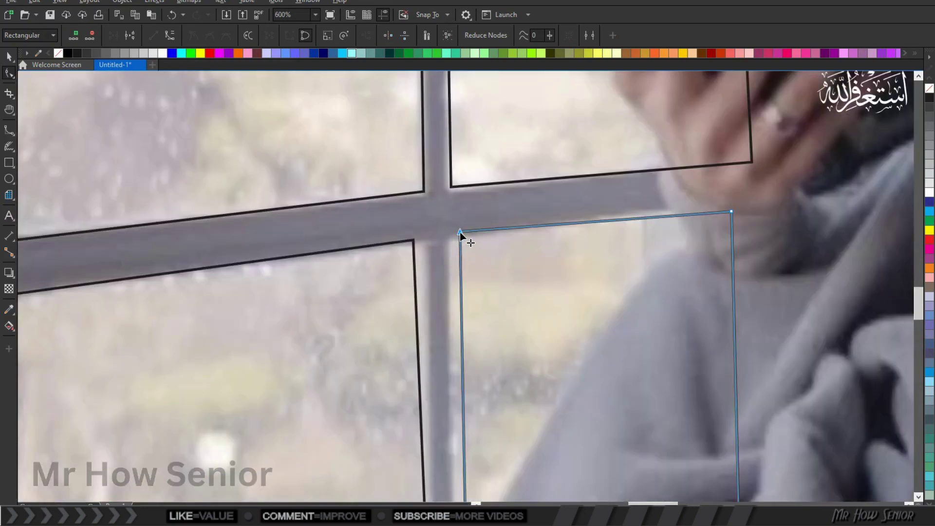
{"action": "left_click_drag", "start_coordinate": [460, 232], "coordinate": [447, 233]}
{"action": "scroll", "coordinate": [447, 234], "scroll_direction": "down", "scroll_amount": 4}
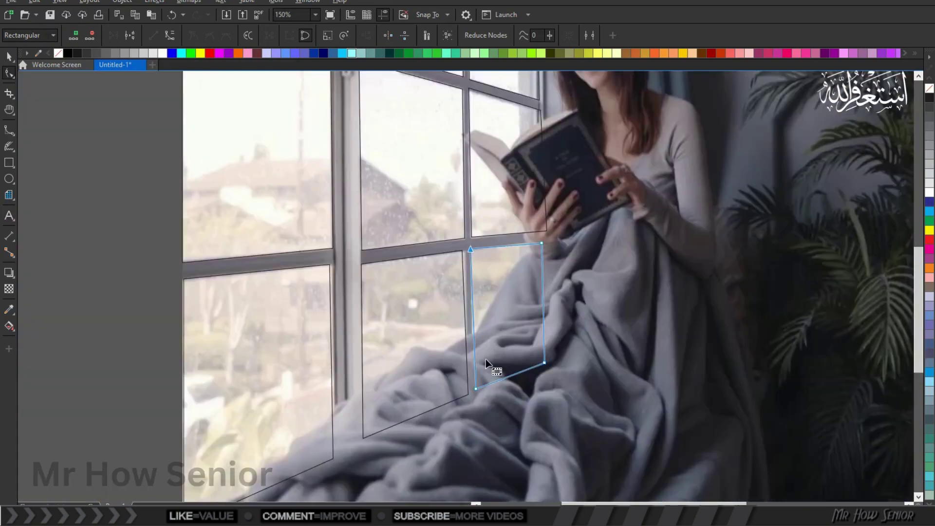
- Select all the window pane outlines together and weld them into one object
{"action": "scroll", "coordinate": [487, 358], "scroll_direction": "down", "scroll_amount": 4}
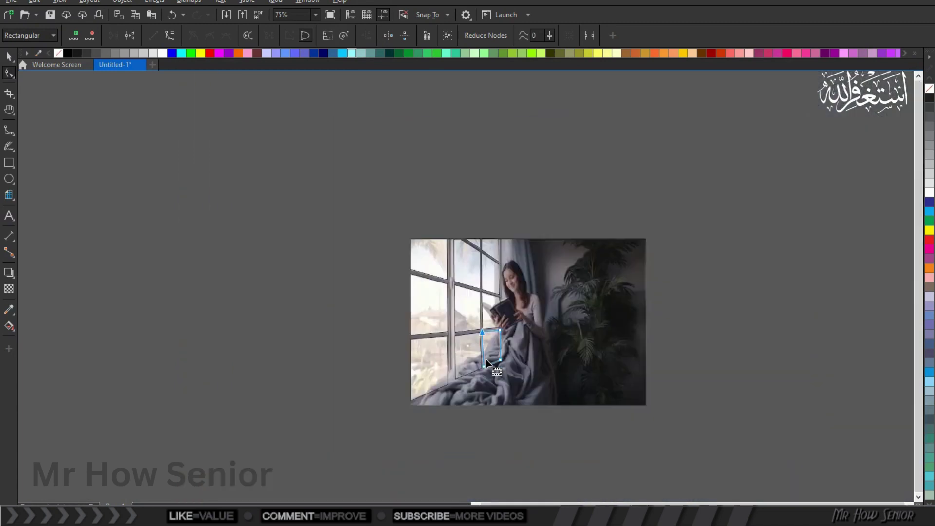
{"action": "scroll", "coordinate": [486, 358], "scroll_direction": "up", "scroll_amount": 2}
{"action": "left_click", "coordinate": [9, 57]}
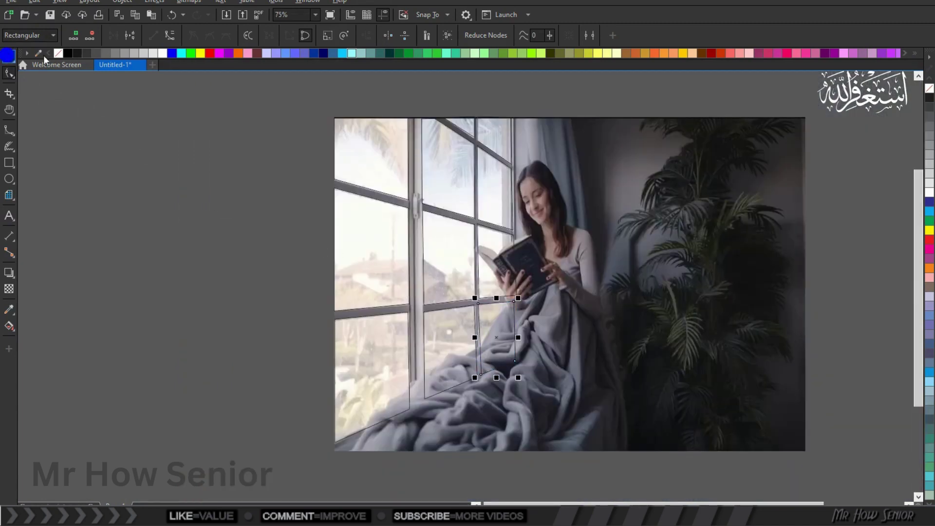
{"action": "left_click", "coordinate": [288, 127]}
{"action": "left_click_drag", "start_coordinate": [293, 95], "coordinate": [554, 453]}
{"action": "left_click", "coordinate": [326, 35]}
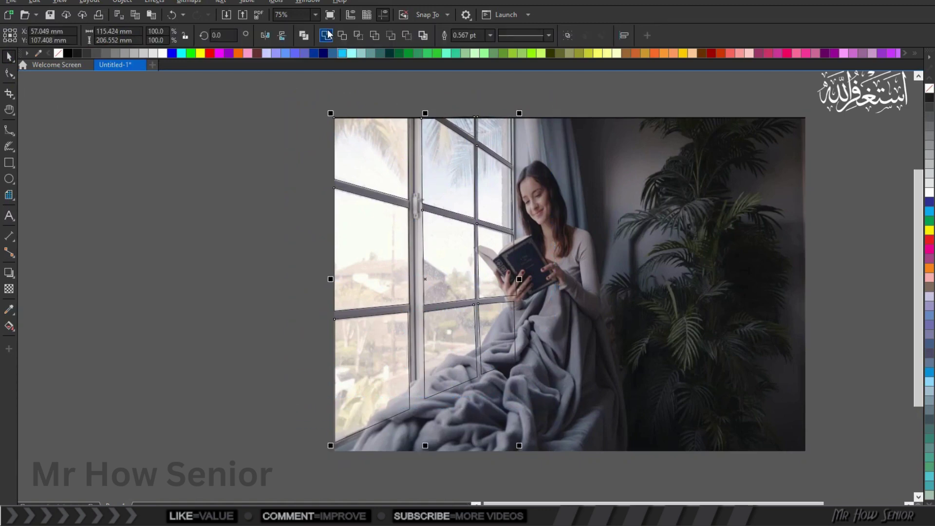
- Fill the welded panes white without an outline and flip them horizontally over the woman and plants, stretched to about 157 mm wide
{"action": "left_click", "coordinate": [929, 193]}
{"action": "right_click", "coordinate": [929, 90]}
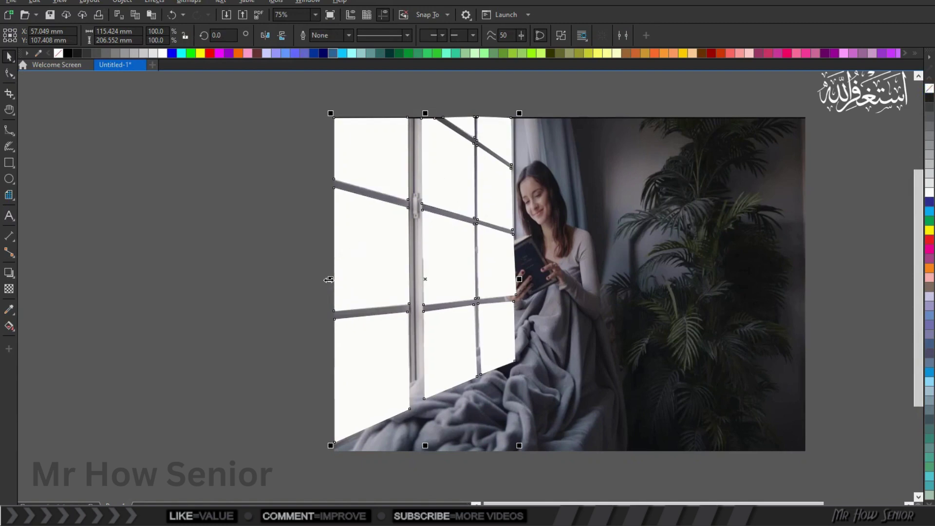
{"action": "left_click_drag", "start_coordinate": [329, 279], "coordinate": [764, 302]}
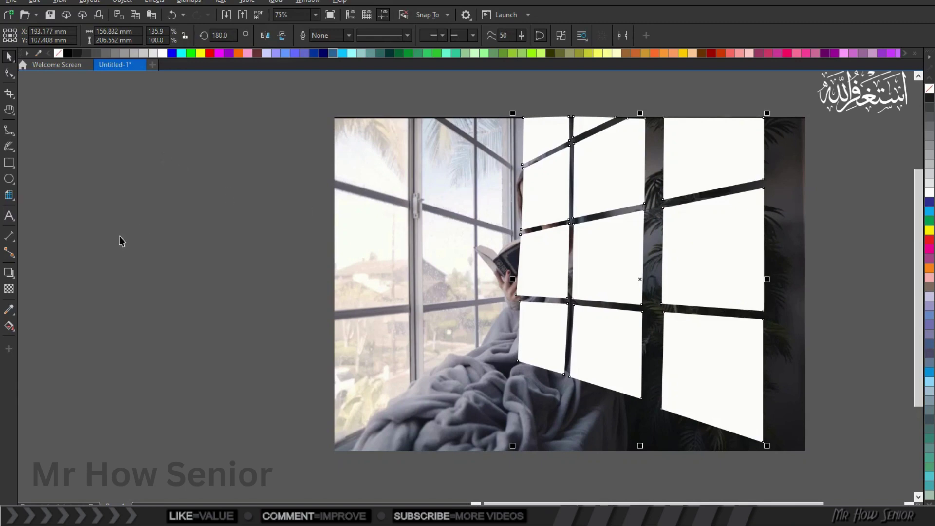
- Apply a uniform transparency of 72 to the white panes
{"action": "left_click", "coordinate": [9, 289]}
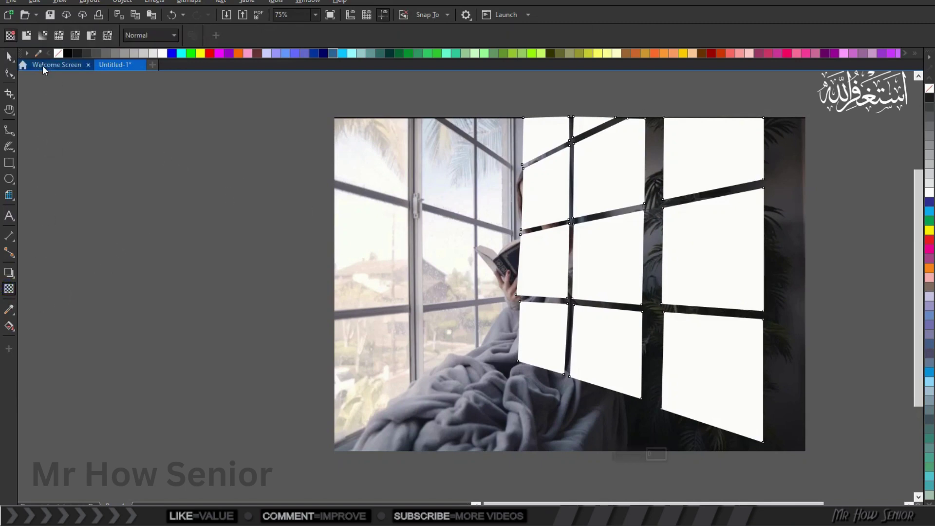
{"action": "left_click", "coordinate": [26, 35]}
{"action": "left_click", "coordinate": [236, 37]}
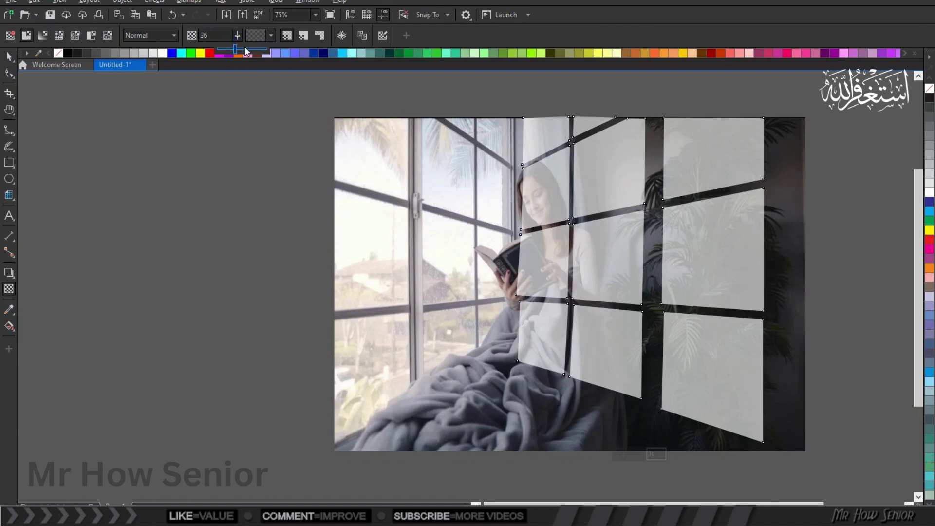
{"action": "left_click", "coordinate": [245, 48]}
{"action": "left_click", "coordinate": [238, 37]}
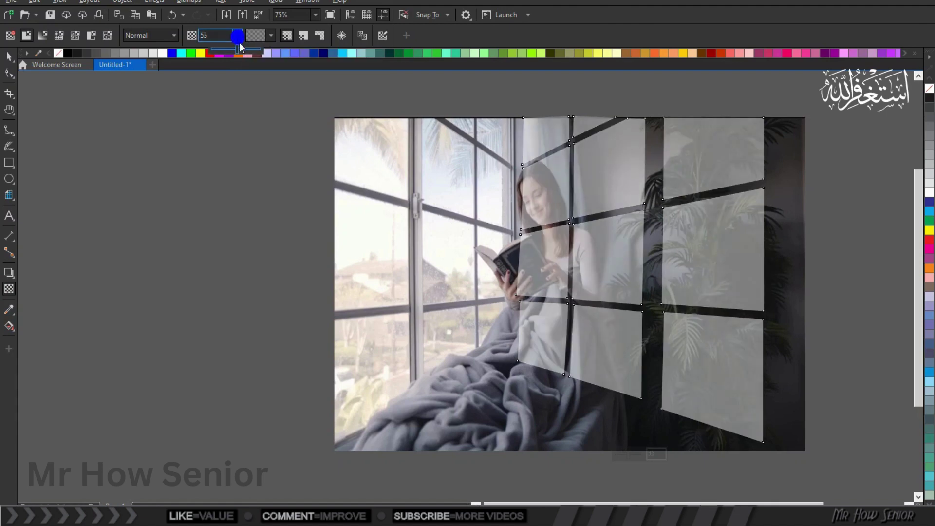
{"action": "left_click_drag", "start_coordinate": [242, 50], "coordinate": [242, 50]}
{"action": "left_click", "coordinate": [242, 50]}
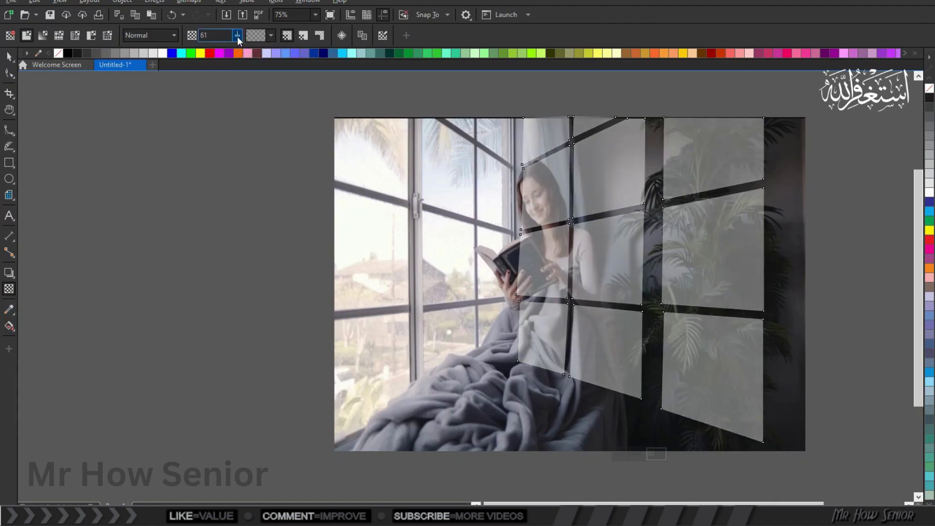
{"action": "left_click", "coordinate": [238, 36]}
{"action": "left_click", "coordinate": [245, 50]}
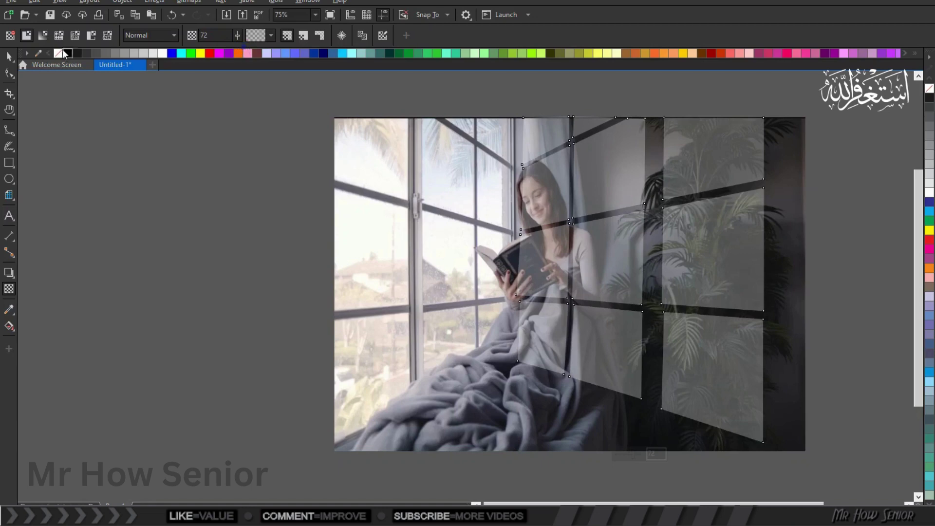
{"action": "left_click", "coordinate": [9, 56]}
{"action": "left_click", "coordinate": [118, 111]}
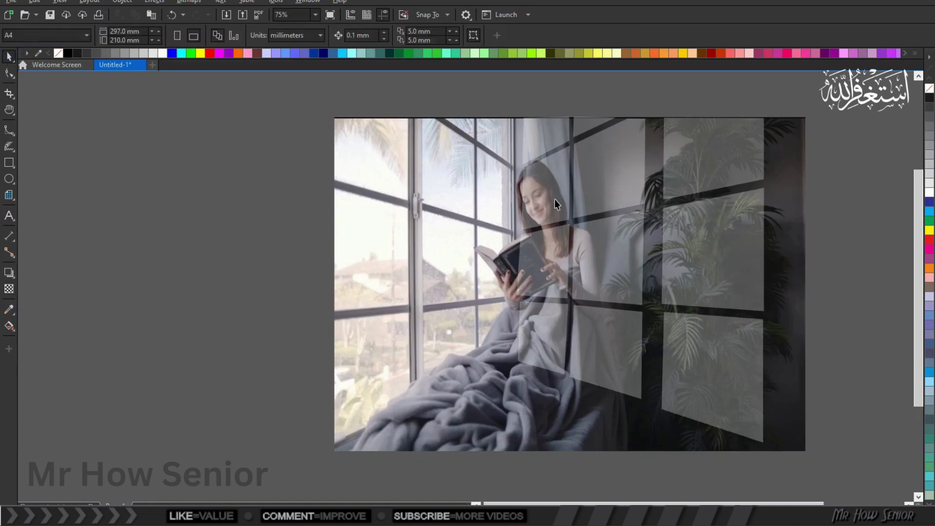
- Skew the transparent panes horizontally to about 160 mm wide and shift them slightly left against the window frame
{"action": "left_click", "coordinate": [528, 209]}
{"action": "key", "text": "F10"}
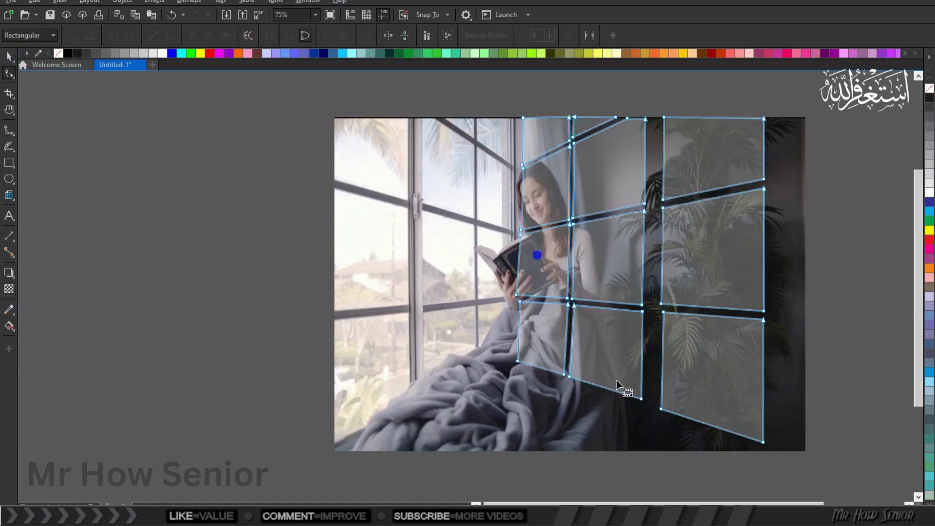
{"action": "left_click", "coordinate": [9, 56]}
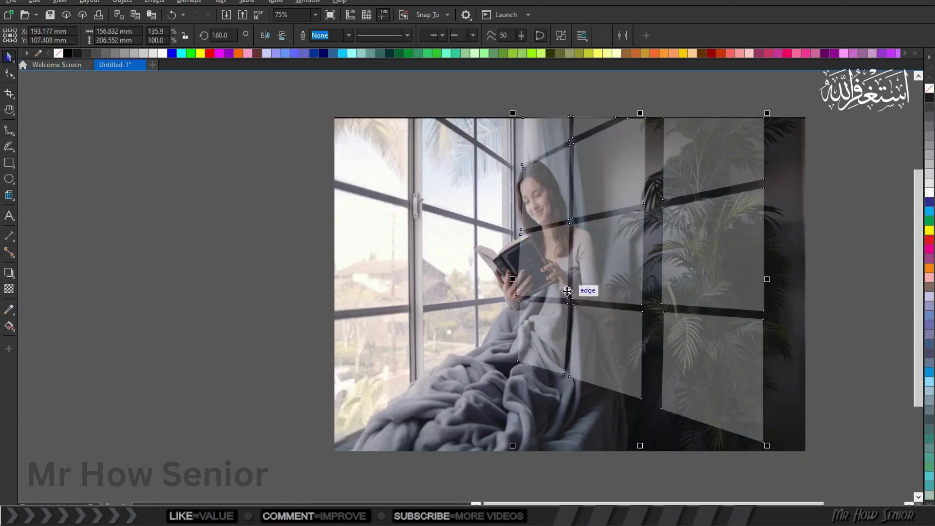
{"action": "left_click", "coordinate": [578, 296]}
{"action": "left_click_drag", "start_coordinate": [641, 447], "coordinate": [652, 446]}
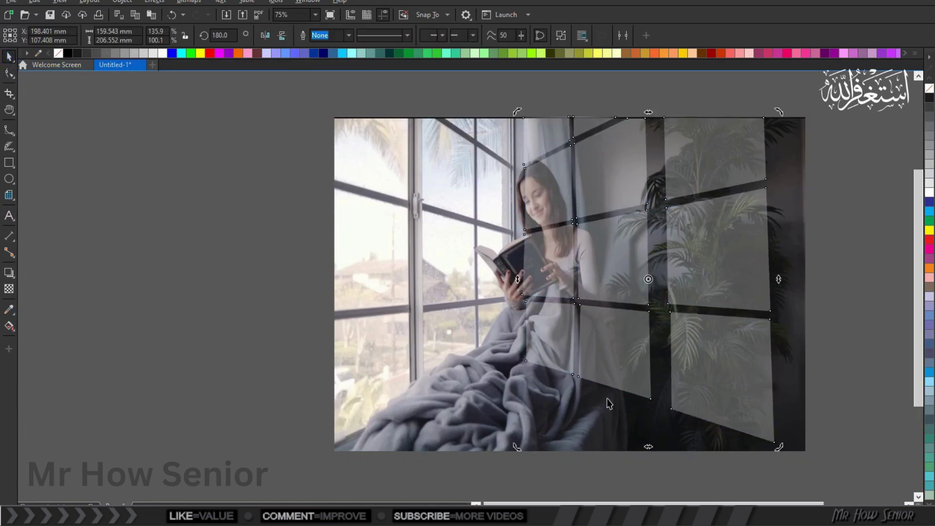
{"action": "left_click", "coordinate": [207, 234]}
{"action": "left_click", "coordinate": [534, 200]}
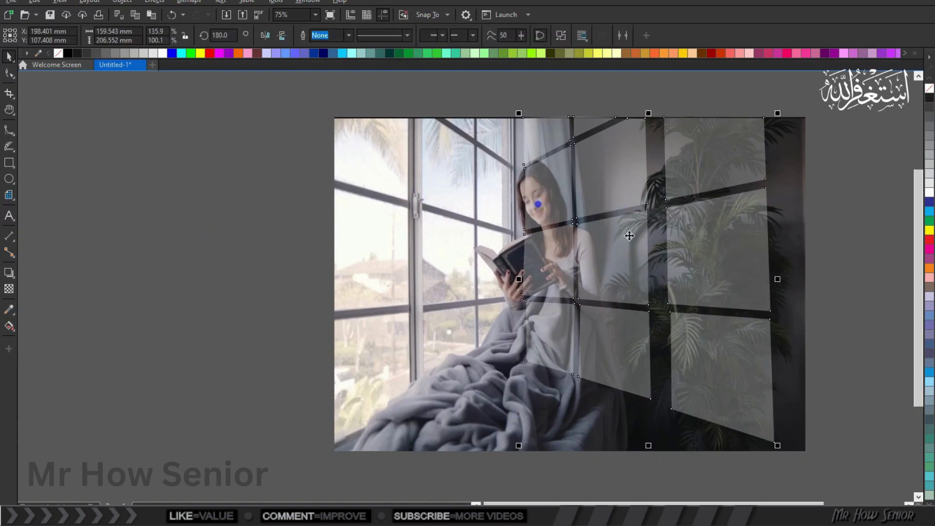
{"action": "left_click_drag", "start_coordinate": [638, 273], "coordinate": [631, 273]}
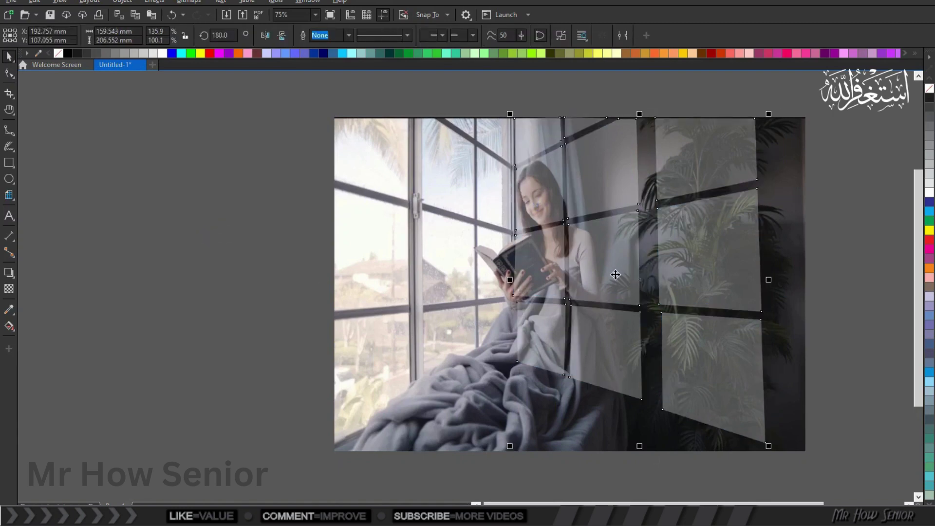
{"action": "left_click", "coordinate": [276, 267]}
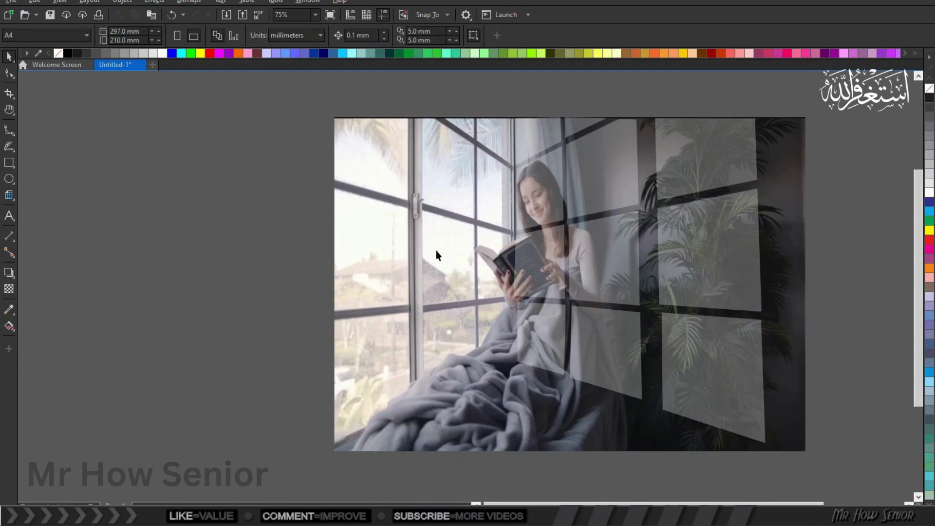
- Draw a closed freeform outline around the book, the woman's arm and the blanket-covered legs, about 80 mm wide and 108 mm high
{"action": "left_click", "coordinate": [10, 132]}
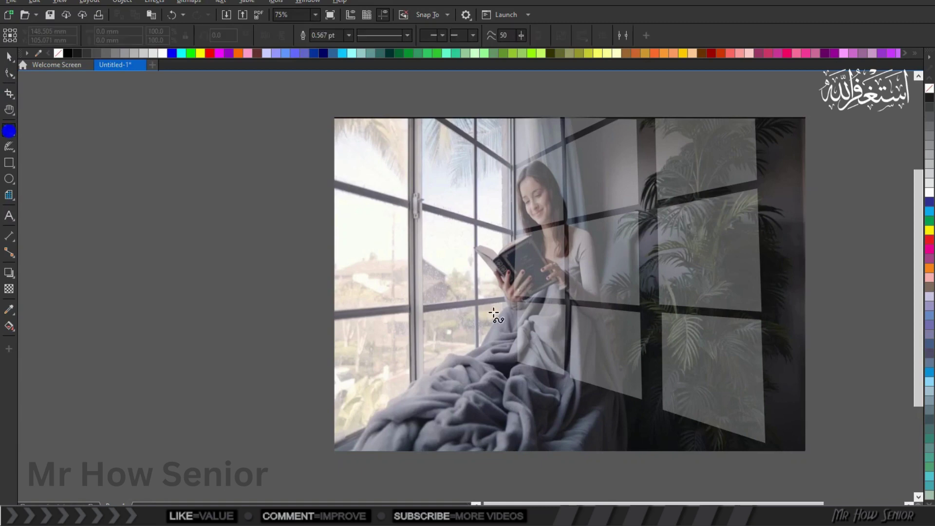
{"action": "left_click", "coordinate": [529, 237]}
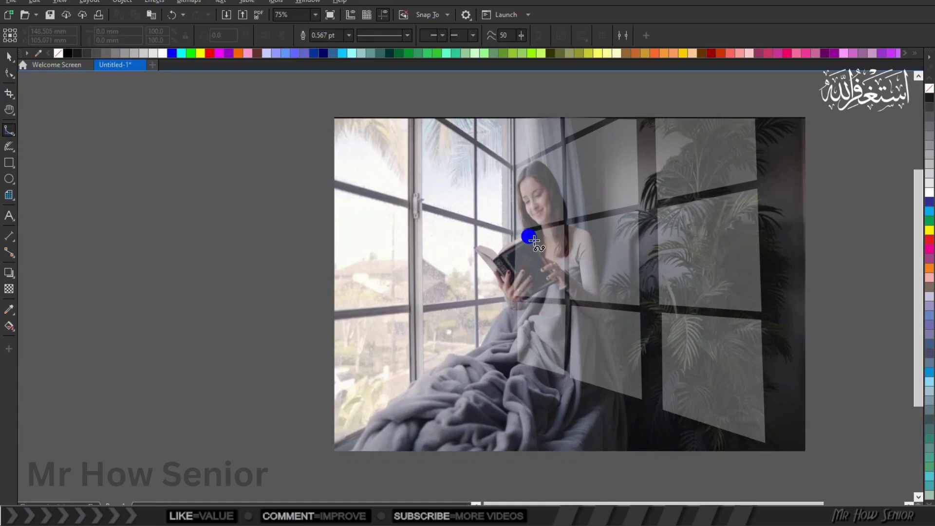
{"action": "left_click", "coordinate": [538, 246]}
{"action": "left_click", "coordinate": [548, 264]}
{"action": "left_click", "coordinate": [555, 275]}
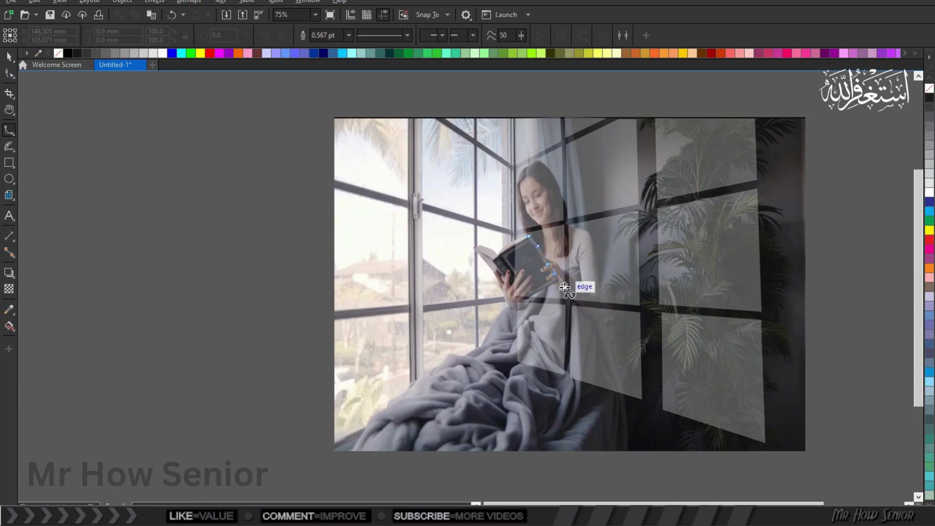
{"action": "left_click", "coordinate": [564, 287]}
{"action": "left_click", "coordinate": [579, 304]}
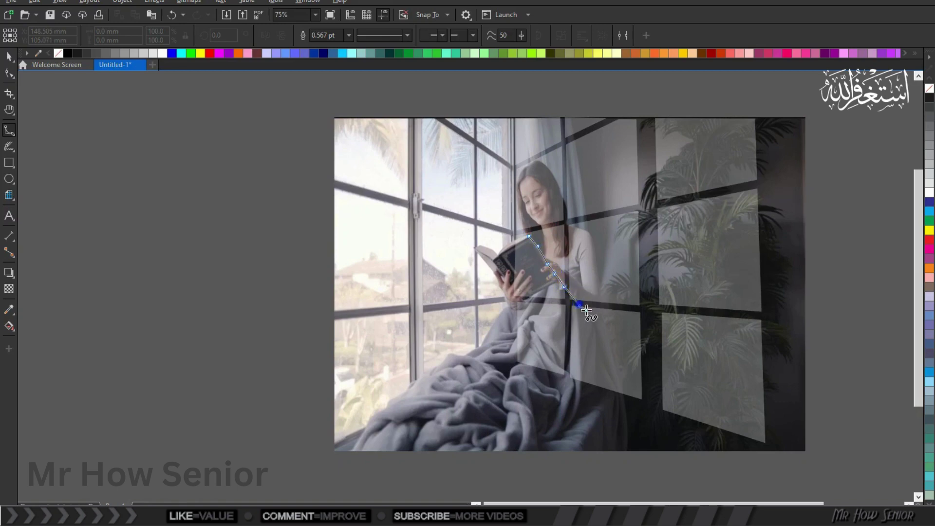
{"action": "left_click", "coordinate": [587, 309]}
{"action": "left_click", "coordinate": [597, 320]}
{"action": "left_click", "coordinate": [605, 330]}
{"action": "left_click", "coordinate": [608, 347]}
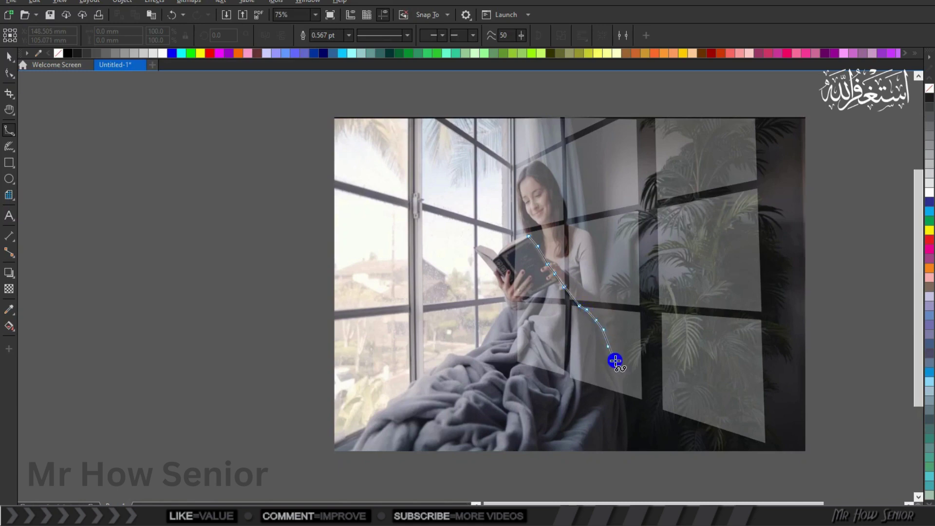
{"action": "left_click", "coordinate": [616, 360]}
{"action": "left_click", "coordinate": [618, 374]}
{"action": "left_click", "coordinate": [624, 405]}
{"action": "left_click", "coordinate": [542, 393]}
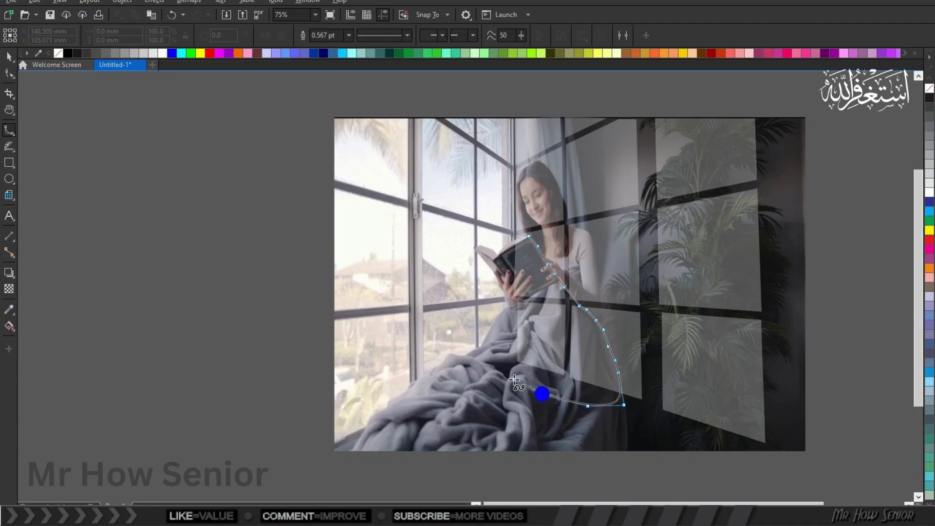
{"action": "left_click", "coordinate": [514, 380]}
{"action": "left_click", "coordinate": [498, 368]}
{"action": "left_click", "coordinate": [494, 323]}
{"action": "left_click", "coordinate": [495, 287]}
{"action": "left_click", "coordinate": [496, 273]}
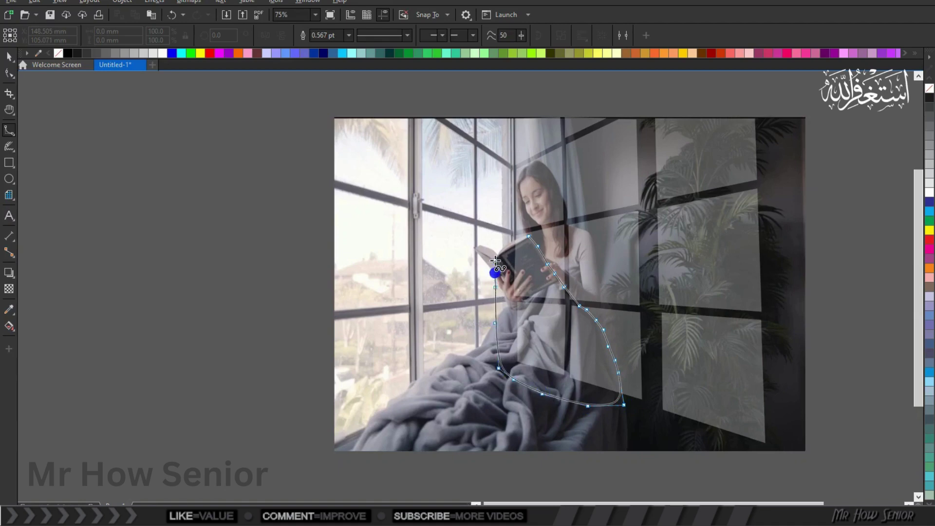
{"action": "left_click", "coordinate": [494, 260]}
{"action": "left_click", "coordinate": [507, 244]}
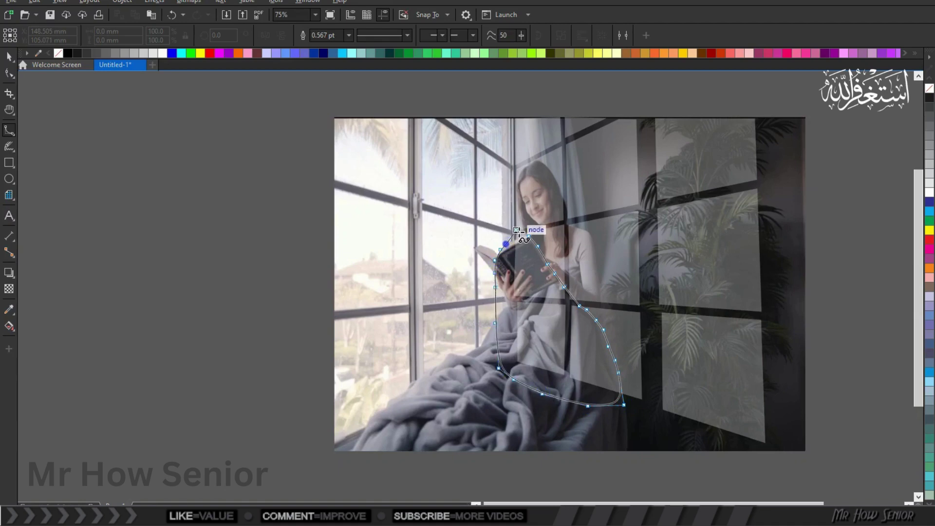
{"action": "left_click", "coordinate": [527, 234]}
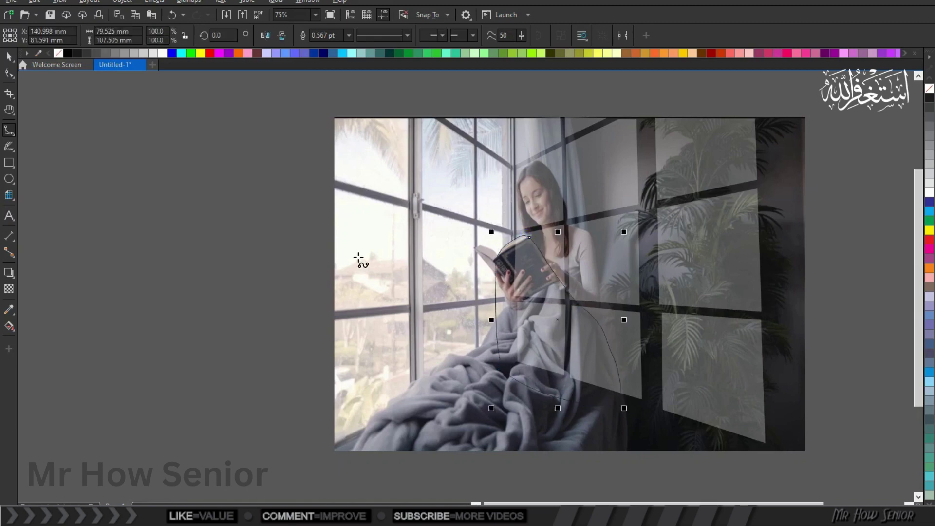
- Trim the transparent panes with the outline drawn around the book and blanket
{"action": "left_click", "coordinate": [9, 56]}
{"action": "left_click", "coordinate": [728, 244], "text": "shift"}
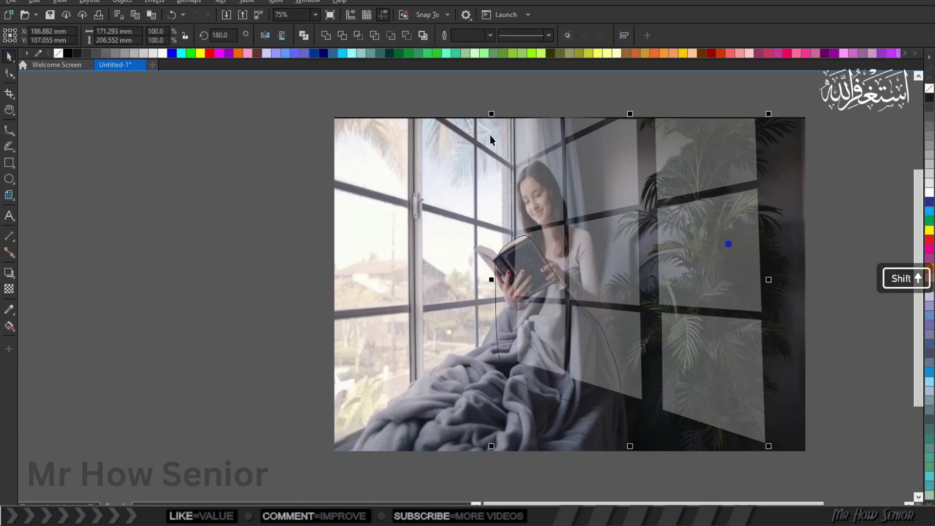
{"action": "left_click", "coordinate": [342, 35]}
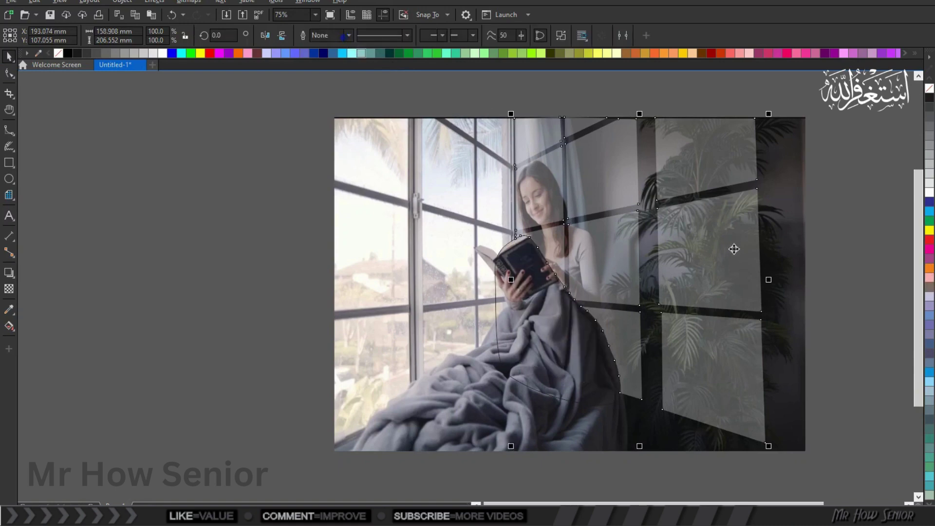
{"action": "left_click", "coordinate": [262, 288]}
- Delete the leftover cutting outline over the book and blanket
{"action": "scroll", "coordinate": [476, 317], "scroll_direction": "down", "scroll_amount": 3}
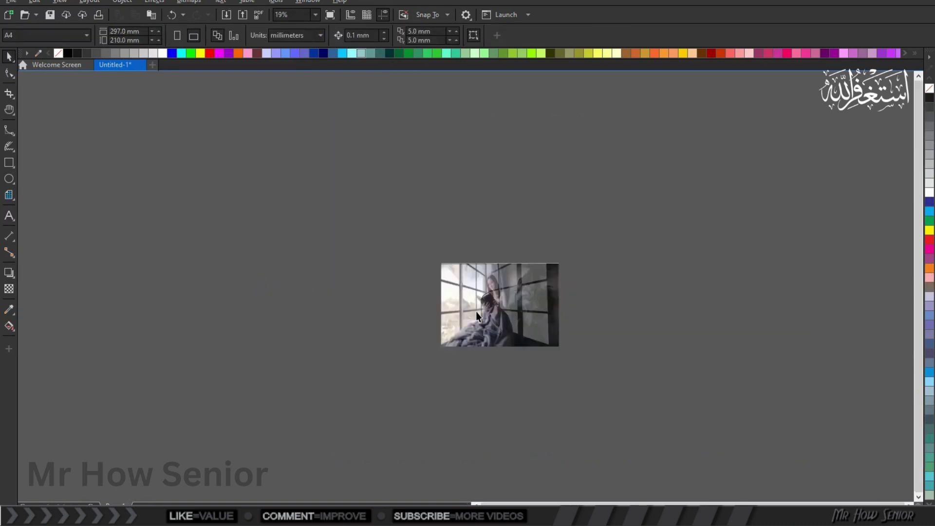
{"action": "scroll", "coordinate": [478, 283], "scroll_direction": "up", "scroll_amount": 2}
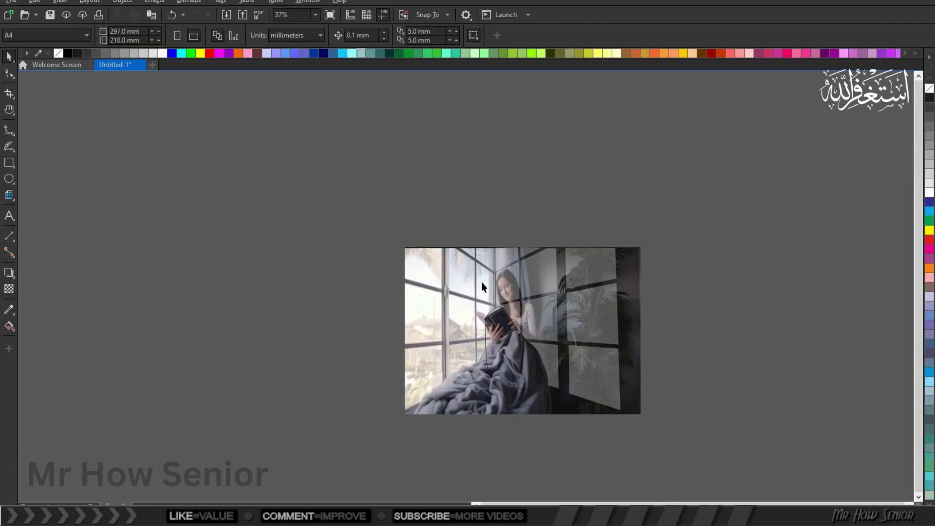
{"action": "left_click", "coordinate": [504, 325]}
{"action": "key", "text": "Delete"}
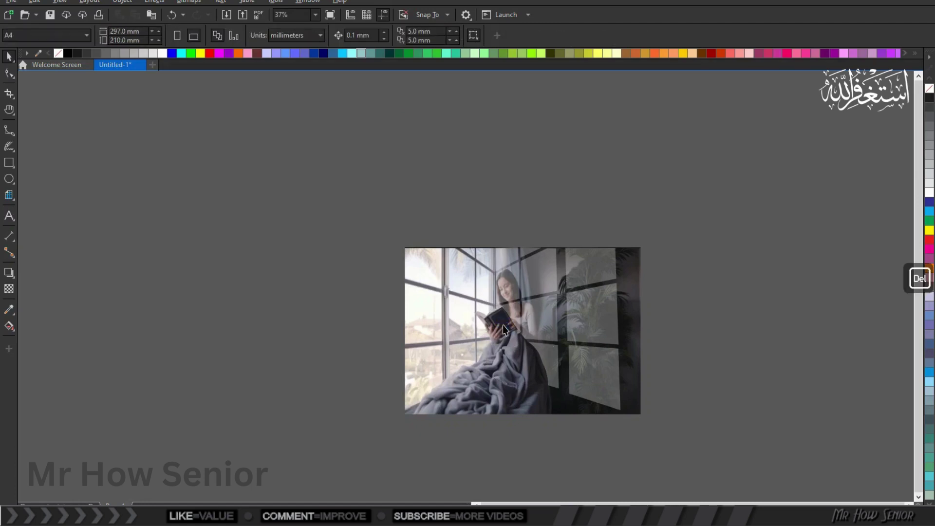
- Apply a Gaussian blur with a radius of 22.8 pixels to the trimmed transparent panes
{"action": "left_click", "coordinate": [588, 329]}
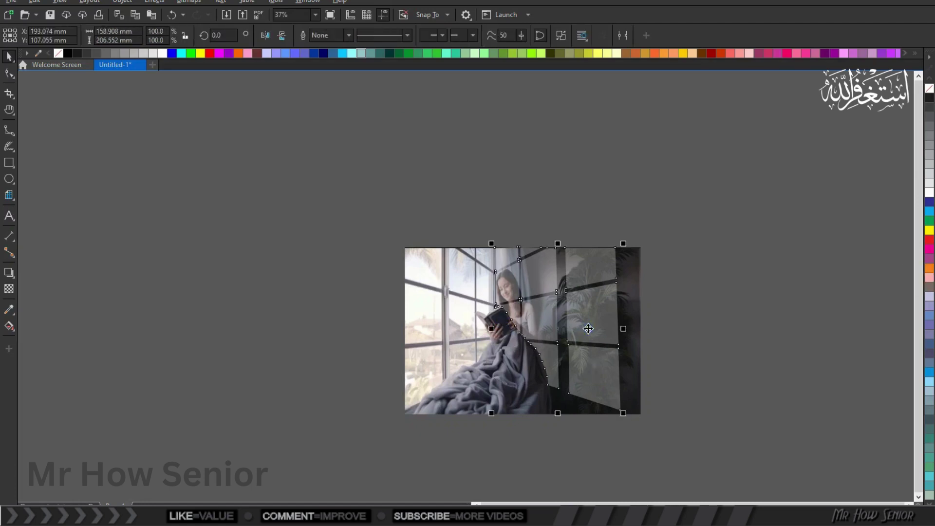
{"action": "left_click", "coordinate": [154, 2]}
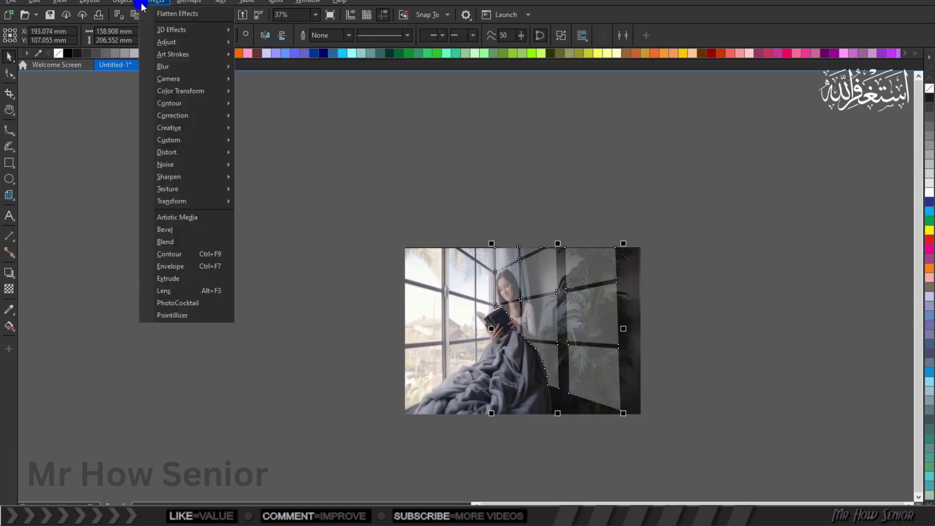
{"action": "mouse_move", "coordinate": [175, 73]}
{"action": "left_click", "coordinate": [265, 86]}
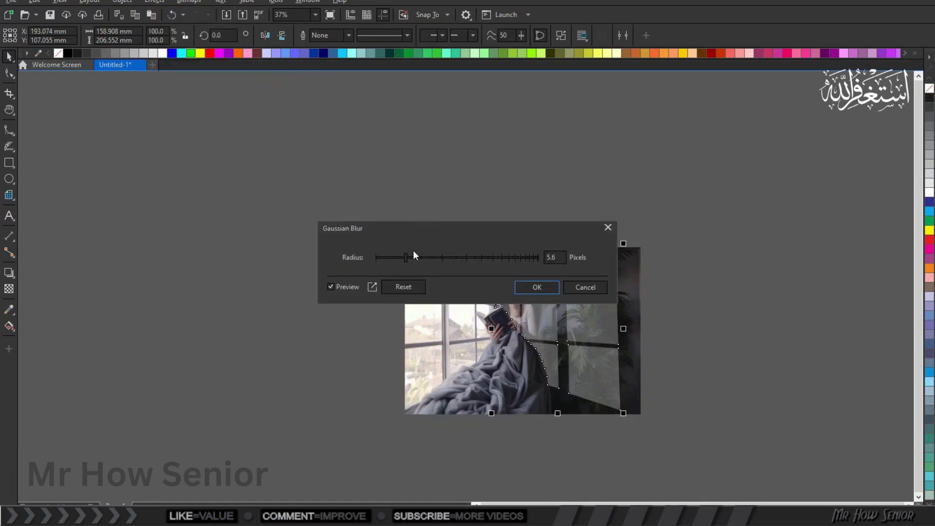
{"action": "left_click", "coordinate": [414, 253]}
{"action": "left_click_drag", "start_coordinate": [424, 256], "coordinate": [446, 258]}
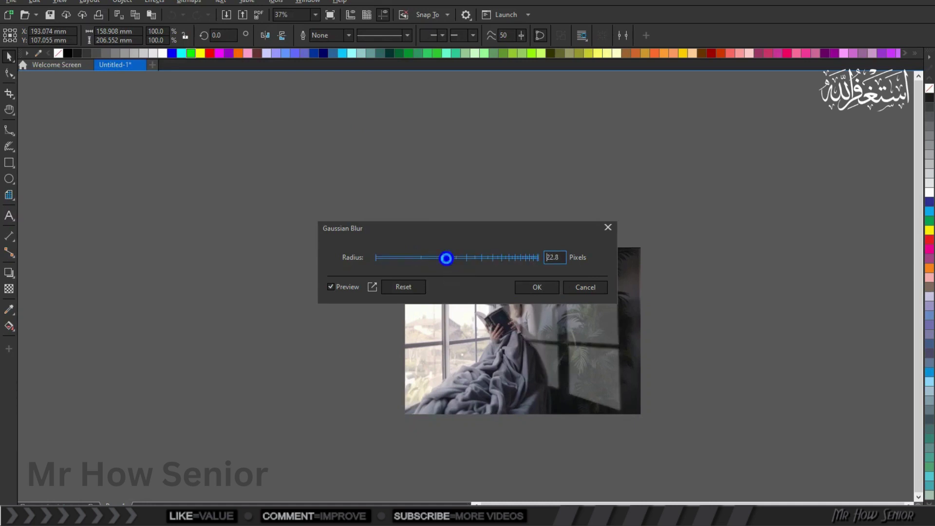
{"action": "left_click", "coordinate": [524, 286]}
{"action": "left_click", "coordinate": [352, 274]}
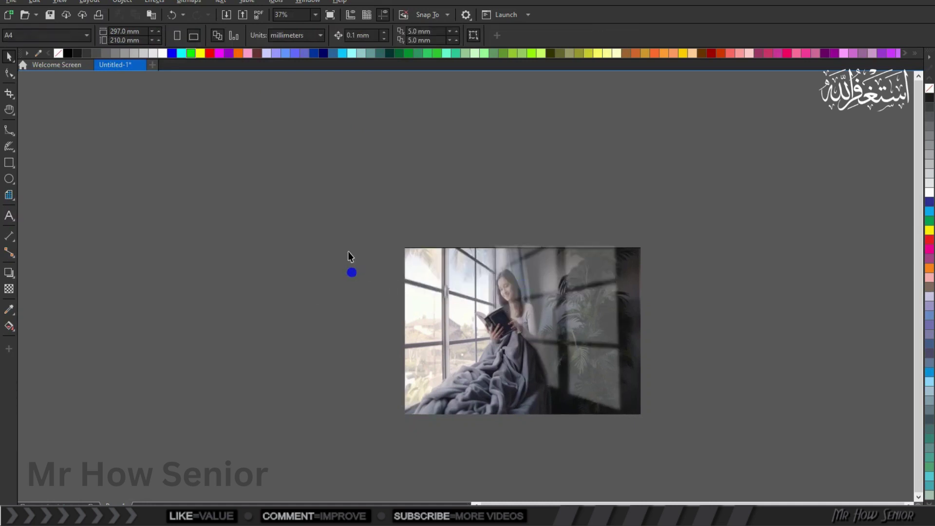
{"action": "scroll", "coordinate": [535, 335], "scroll_direction": "up", "scroll_amount": 2}
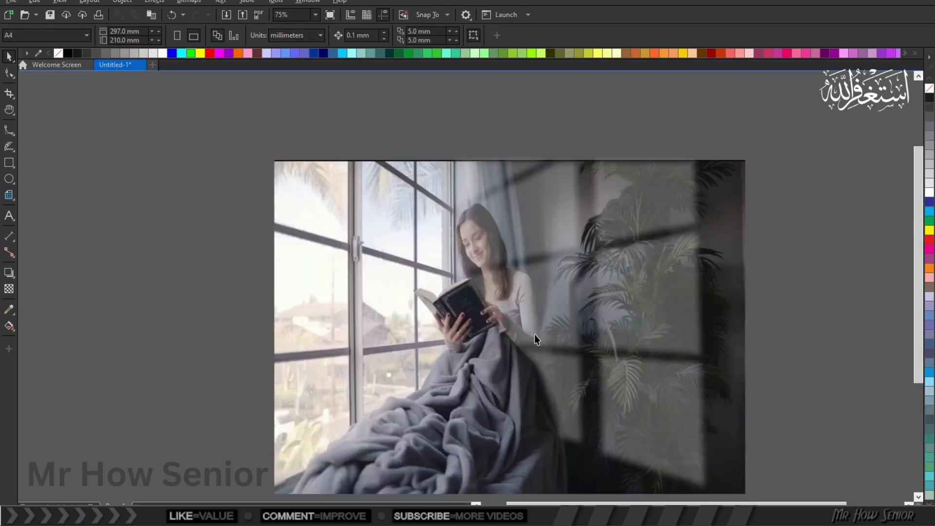
{"action": "left_click_drag", "start_coordinate": [535, 334], "coordinate": [480, 282]}
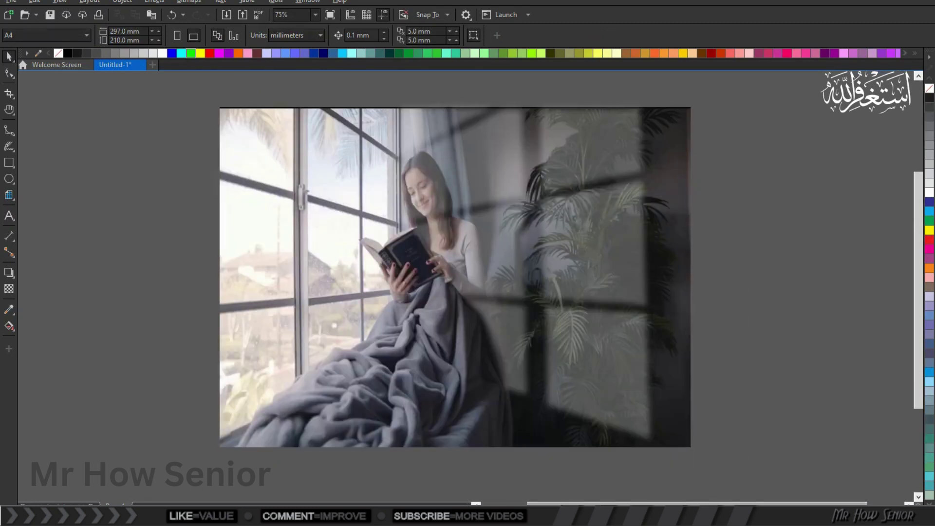